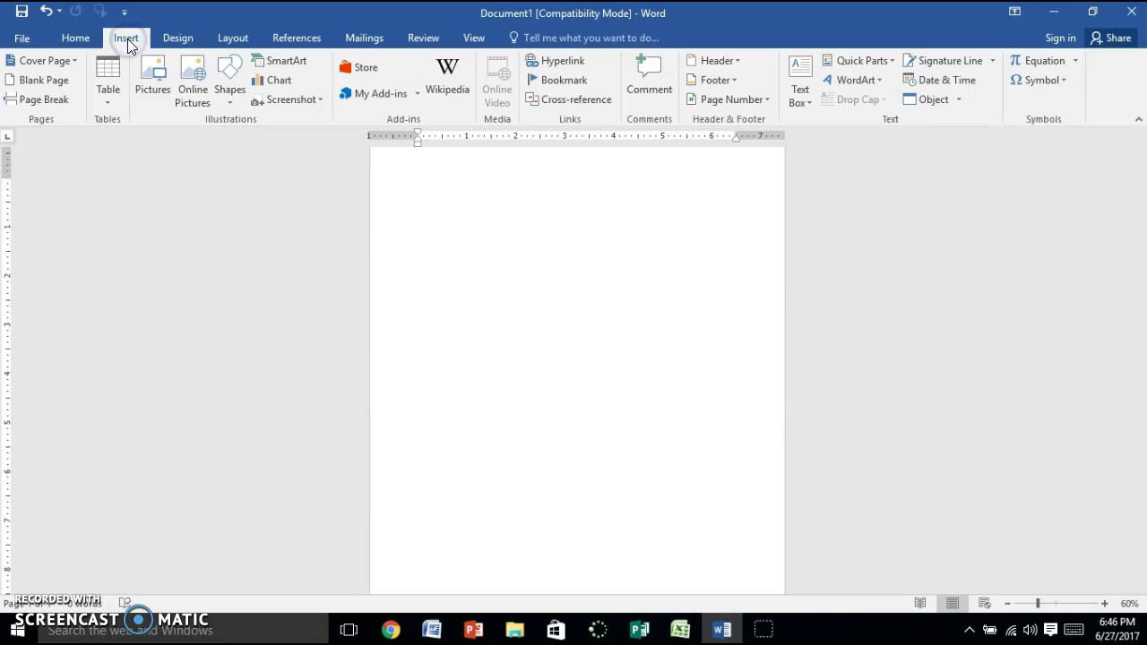
Draw a table frame about 6.66" wide and 6.04" high on the blank page with Draw Table.
{"action": "left_click", "coordinate": [104, 99]}
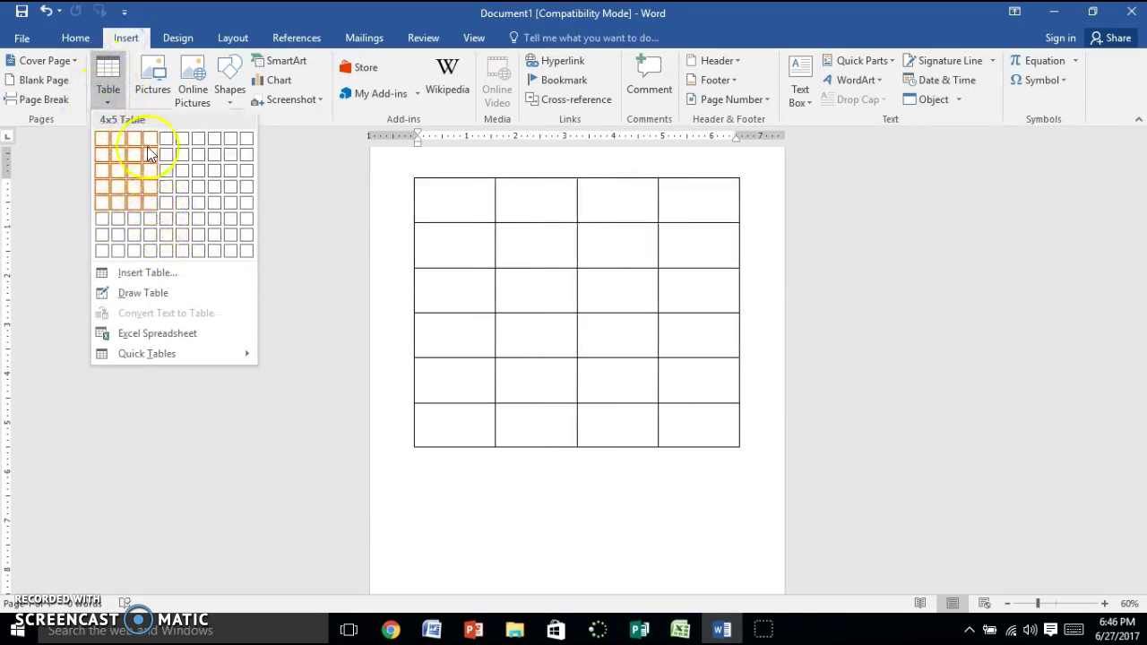
{"action": "left_click", "coordinate": [143, 294]}
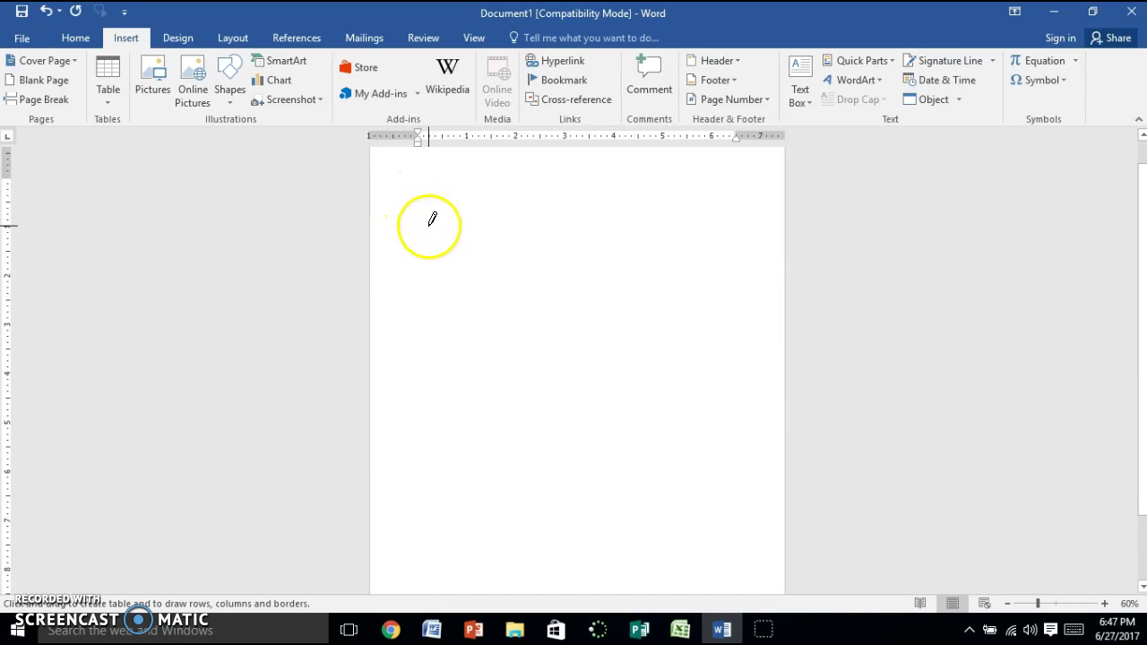
{"action": "mouse_move", "coordinate": [418, 217]}
{"action": "left_mouse_down"}
{"action": "mouse_move", "coordinate": [607, 386]}
{"action": "mouse_move", "coordinate": [722, 440]}
{"action": "mouse_move", "coordinate": [750, 476]}
{"action": "mouse_move", "coordinate": [744, 508]}
{"action": "left_mouse_up"}
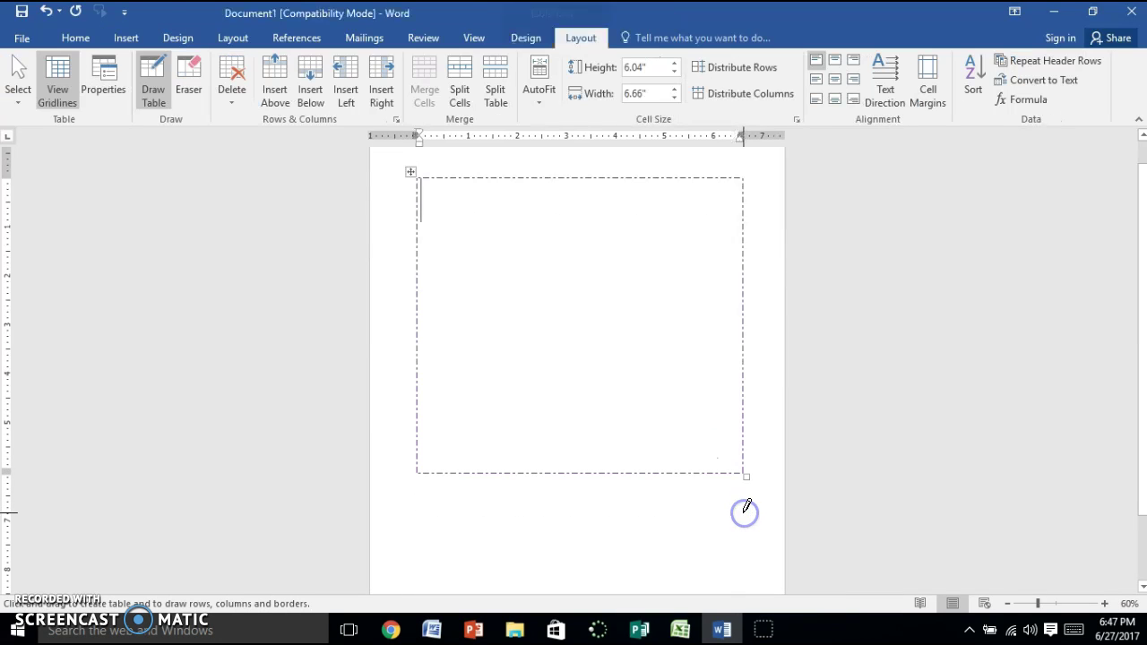
{"action": "left_click", "coordinate": [746, 504]}
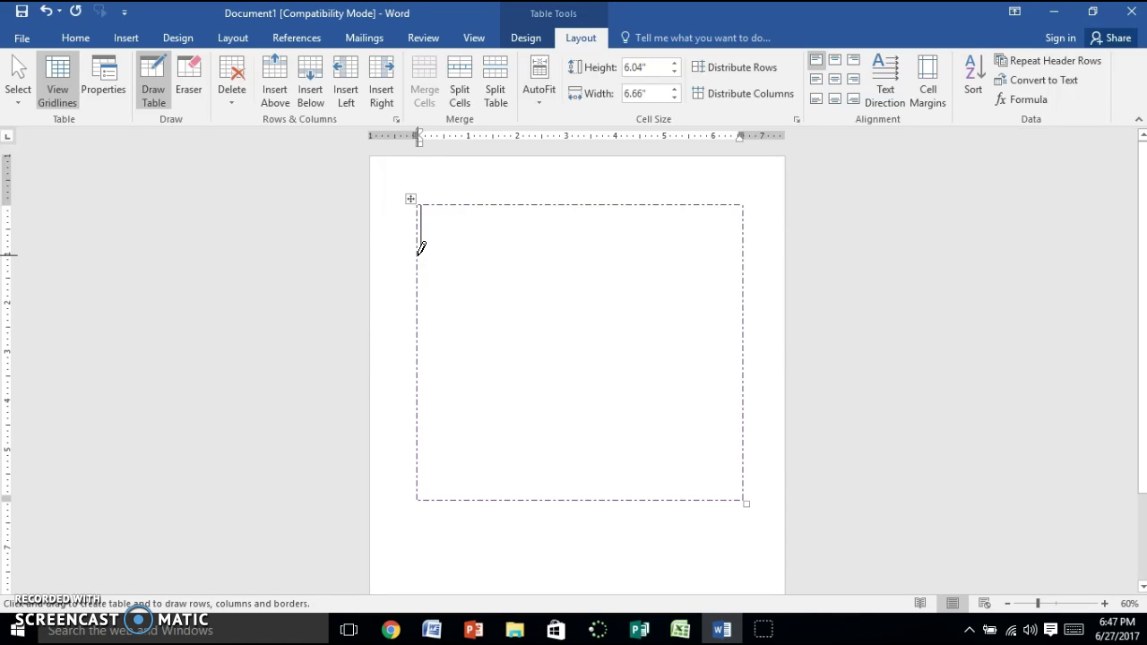
Draw two full-width row lines, a column line below the first row, and a row line with a diagonal beneath it in the left column.
{"action": "mouse_move", "coordinate": [419, 256]}
{"action": "left_mouse_down"}
{"action": "mouse_move", "coordinate": [567, 256]}
{"action": "mouse_move", "coordinate": [562, 398]}
{"action": "left_mouse_up"}
{"action": "mouse_move", "coordinate": [418, 318]}
{"action": "left_mouse_down"}
{"action": "mouse_move", "coordinate": [491, 364]}
{"action": "mouse_move", "coordinate": [553, 359]}
{"action": "mouse_move", "coordinate": [584, 319]}
{"action": "left_mouse_up"}
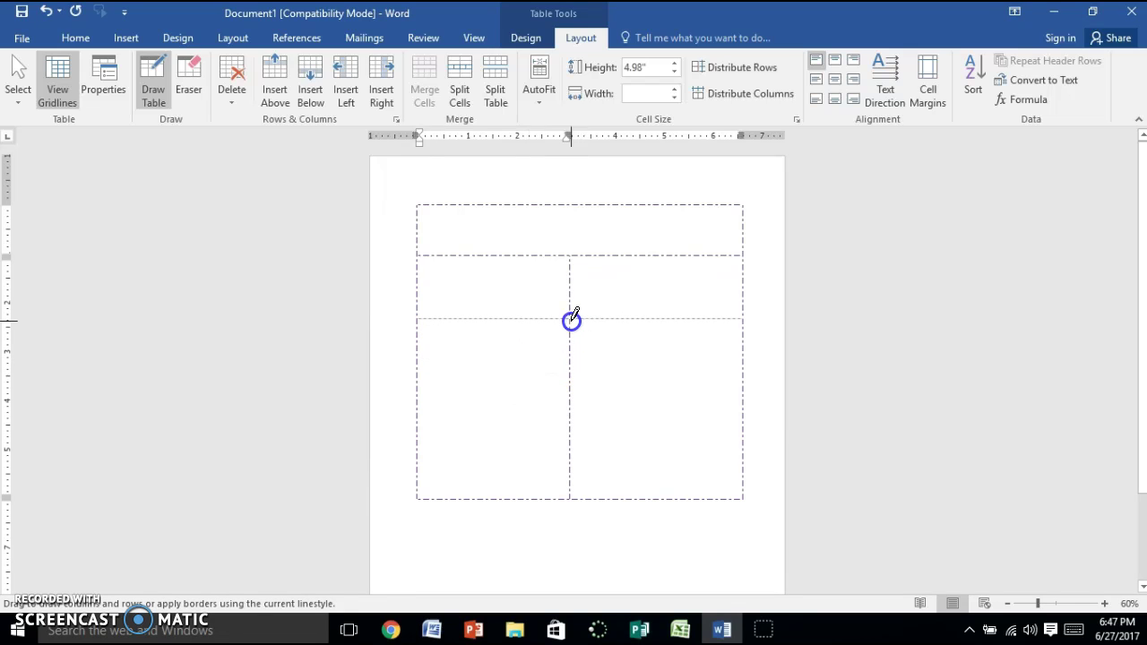
{"action": "left_click_drag", "start_coordinate": [422, 357], "coordinate": [536, 370]}
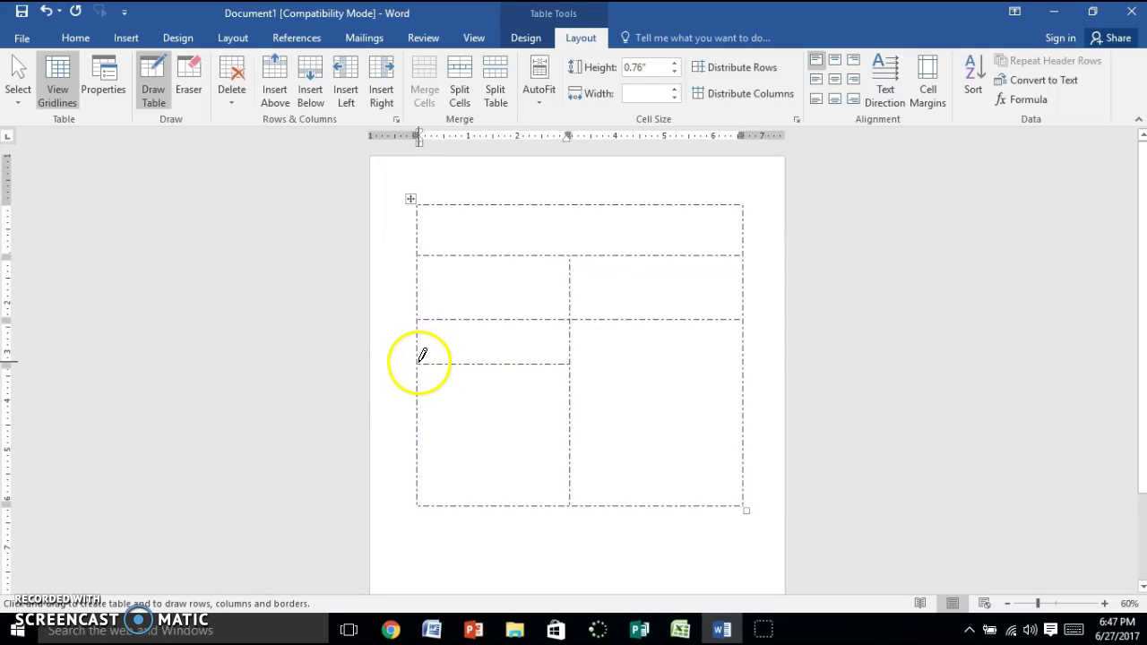
{"action": "mouse_move", "coordinate": [420, 362]}
{"action": "left_mouse_down"}
{"action": "mouse_move", "coordinate": [556, 410]}
{"action": "mouse_move", "coordinate": [555, 487]}
{"action": "left_mouse_up"}
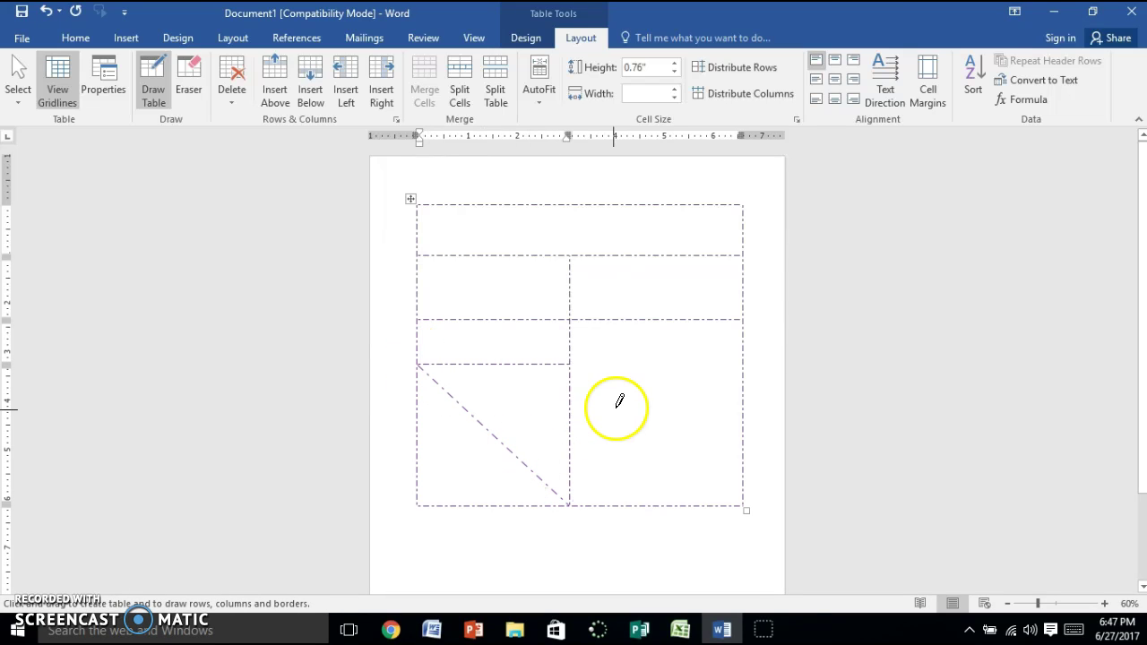
Draw two horizontal lines across the tall lower cell of the right column, splitting it into three rows.
{"action": "left_click", "coordinate": [579, 355]}
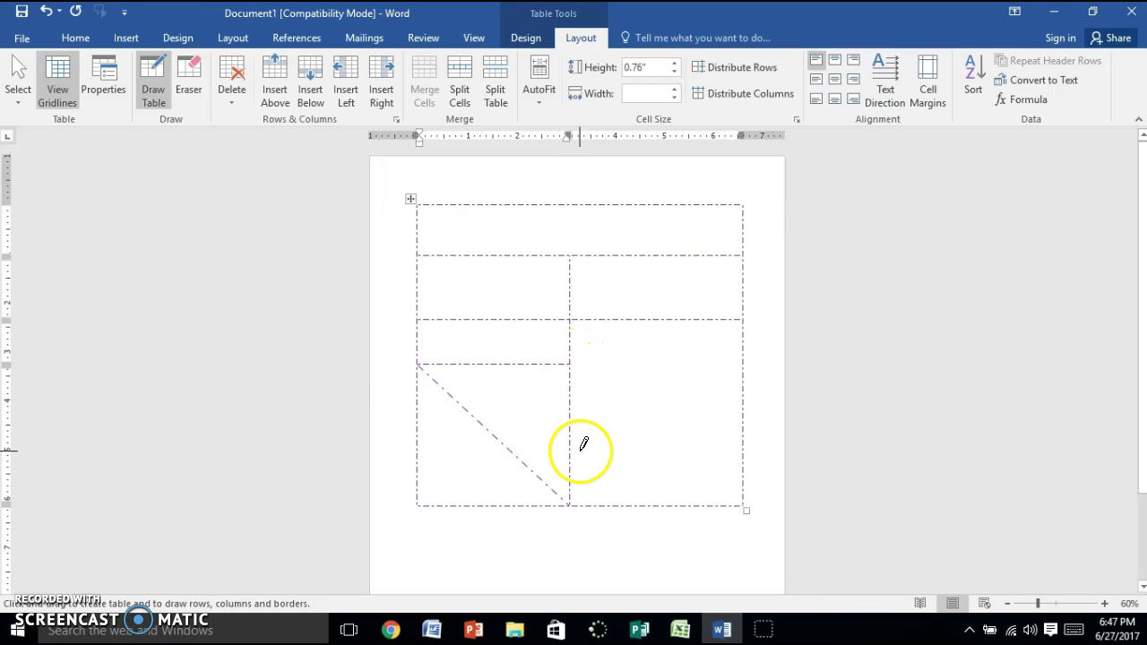
{"action": "left_click_drag", "start_coordinate": [575, 445], "coordinate": [734, 436]}
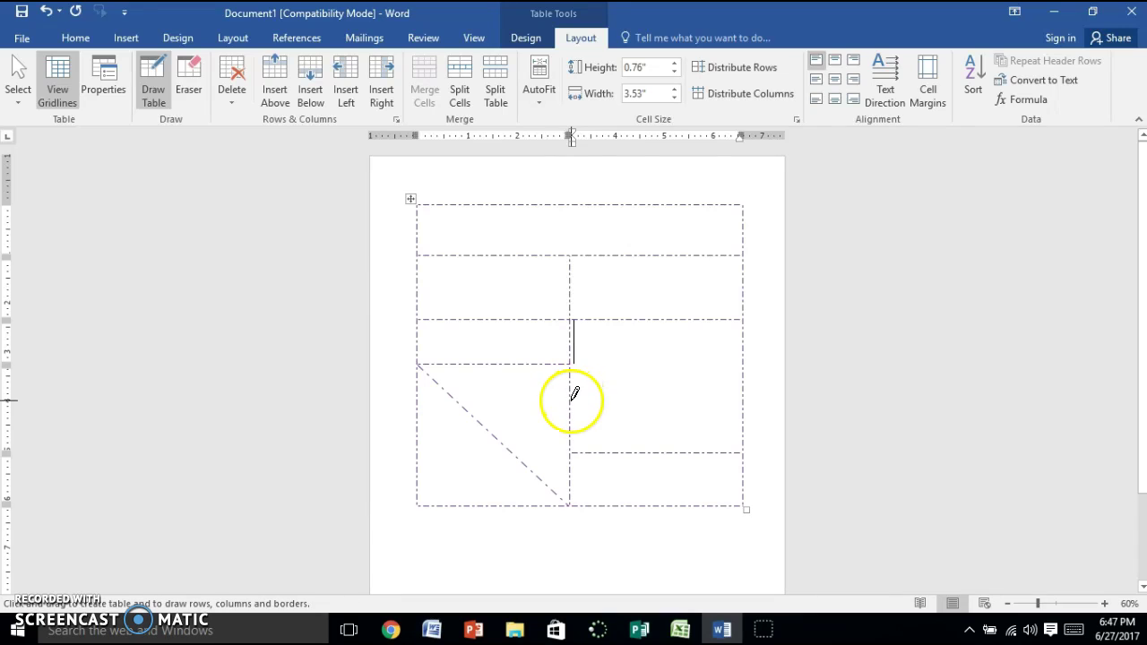
{"action": "left_click_drag", "start_coordinate": [574, 399], "coordinate": [716, 392]}
Draw a nested table about 1.71" wide and 1.4" high inside the diagonally split cell.
{"action": "left_click_drag", "start_coordinate": [495, 432], "coordinate": [597, 380]}
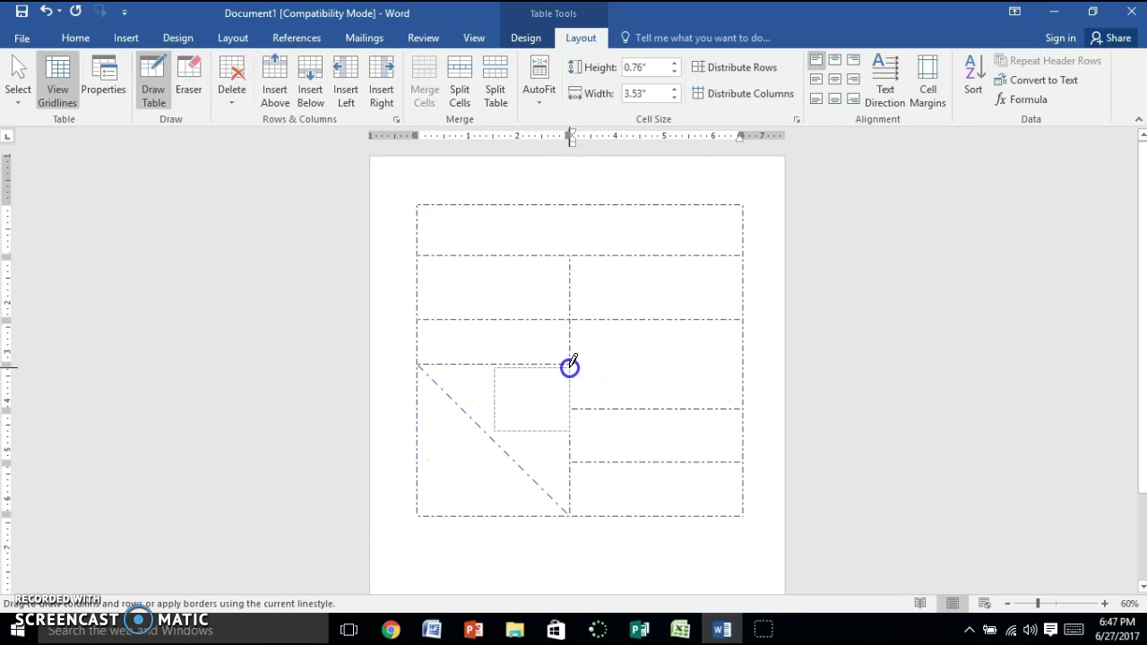
{"action": "left_click_drag", "start_coordinate": [488, 434], "coordinate": [486, 436]}
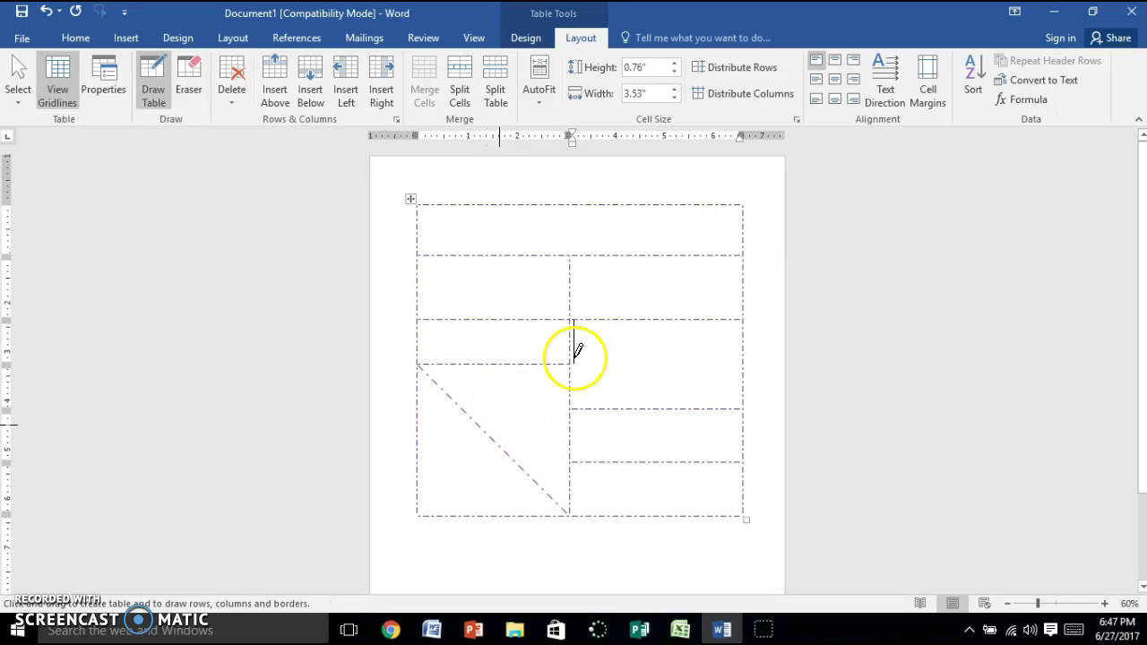
{"action": "left_click_drag", "start_coordinate": [451, 454], "coordinate": [486, 436]}
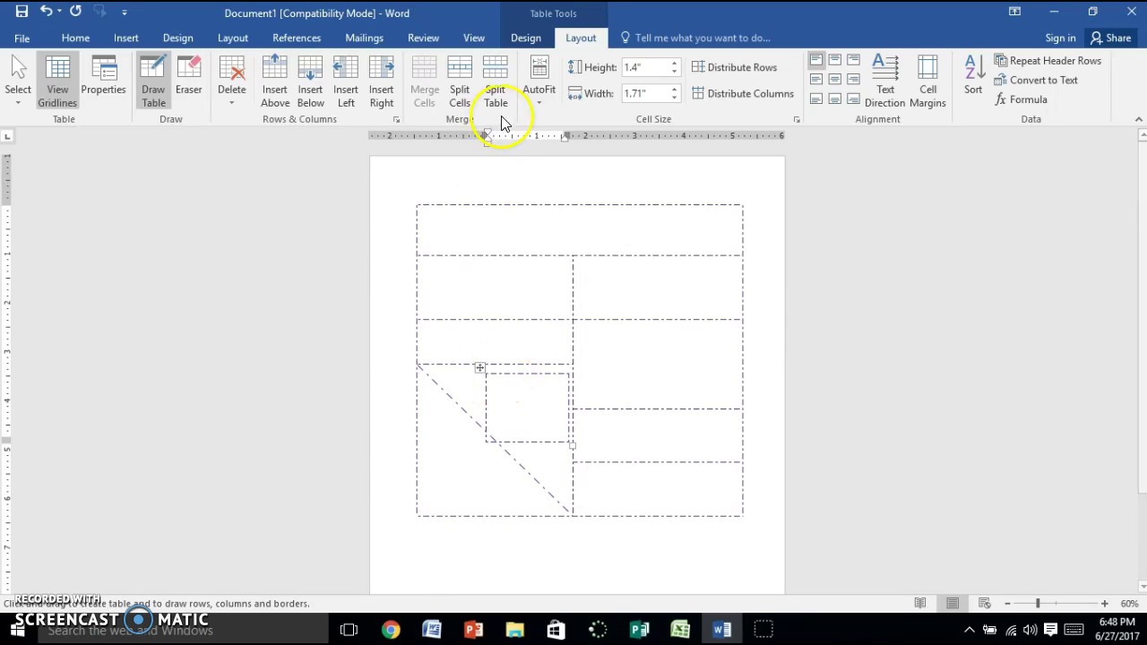
Delete the nested table from the diagonally split cell.
{"action": "left_click", "coordinate": [526, 41]}
{"action": "left_click", "coordinate": [817, 78]}
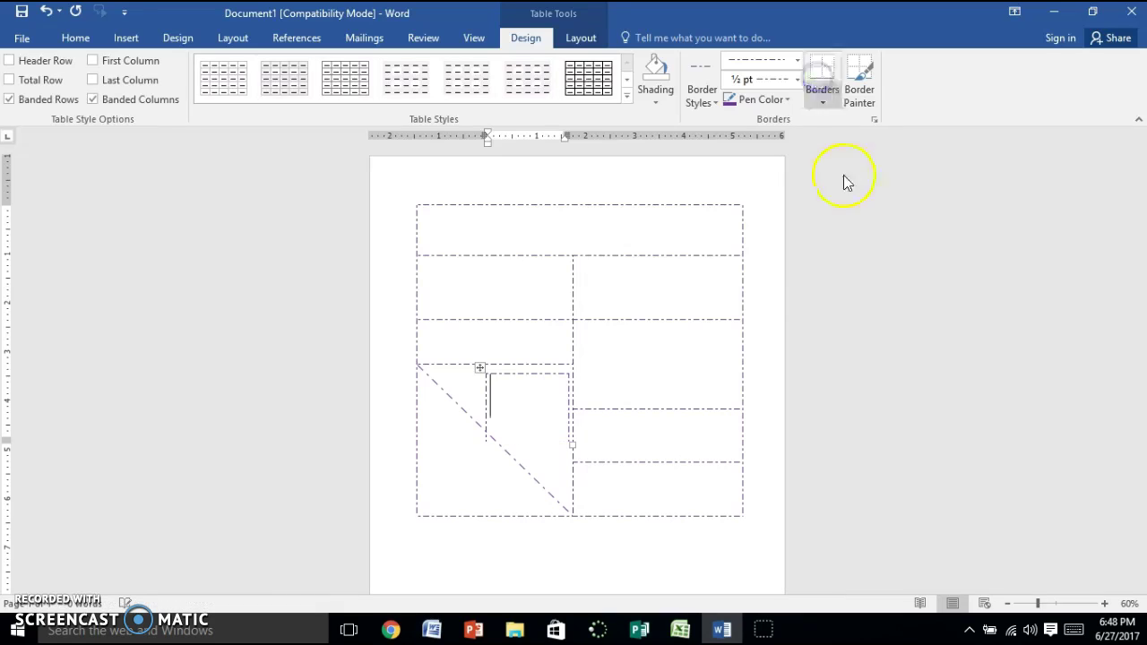
{"action": "left_click", "coordinate": [479, 368]}
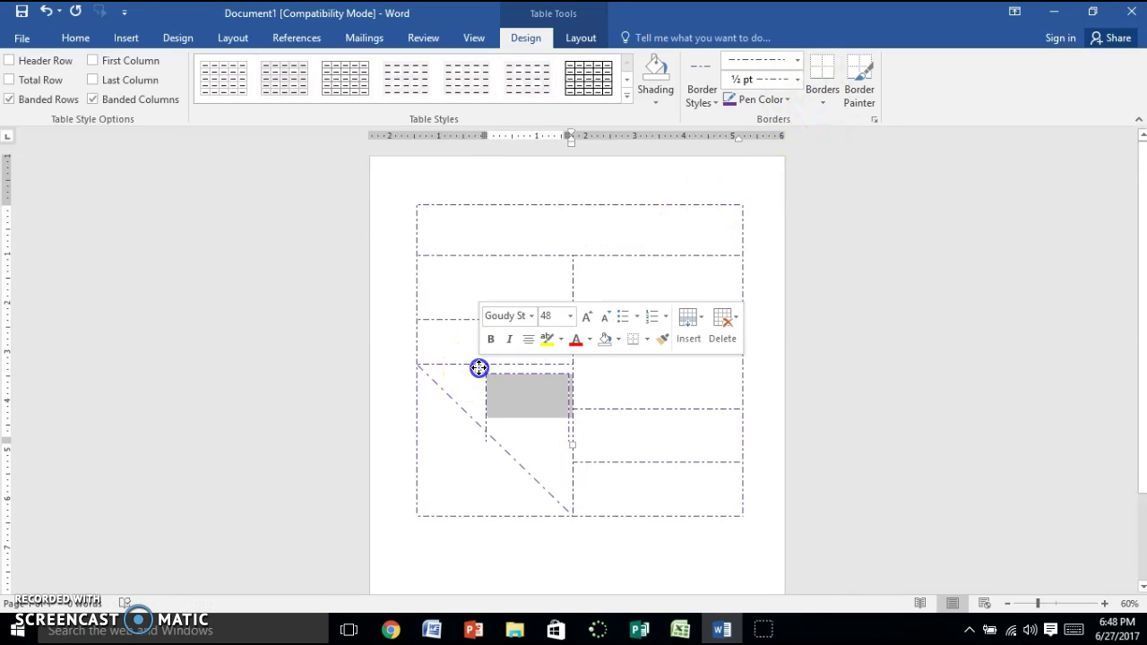
{"action": "right_click", "coordinate": [479, 368]}
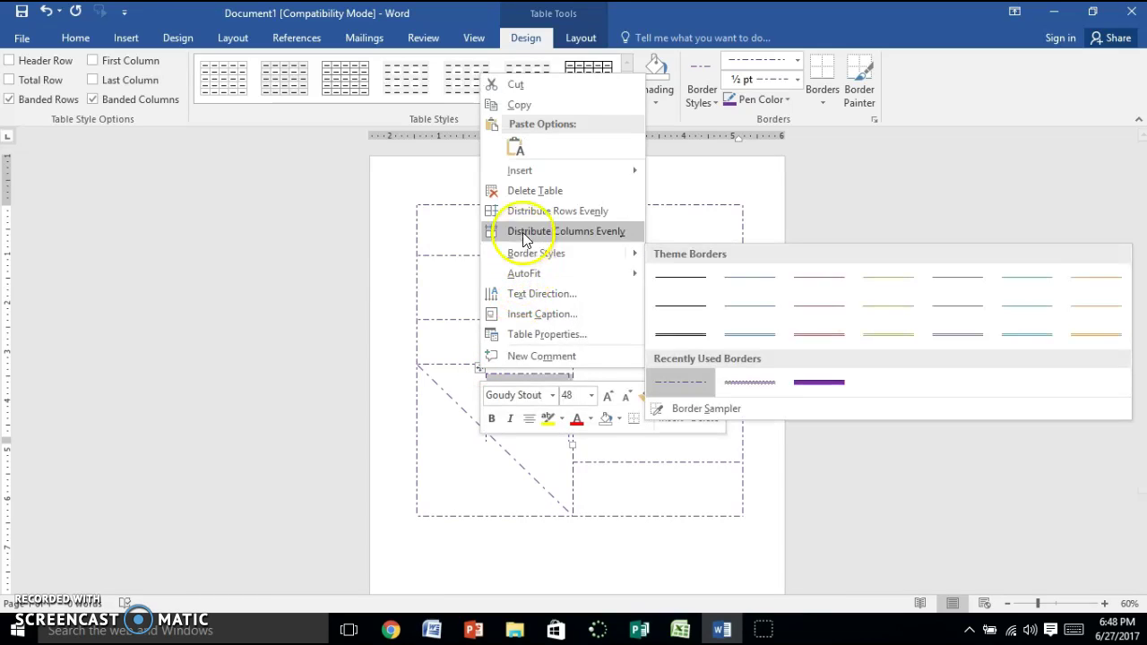
{"action": "left_click", "coordinate": [522, 192]}
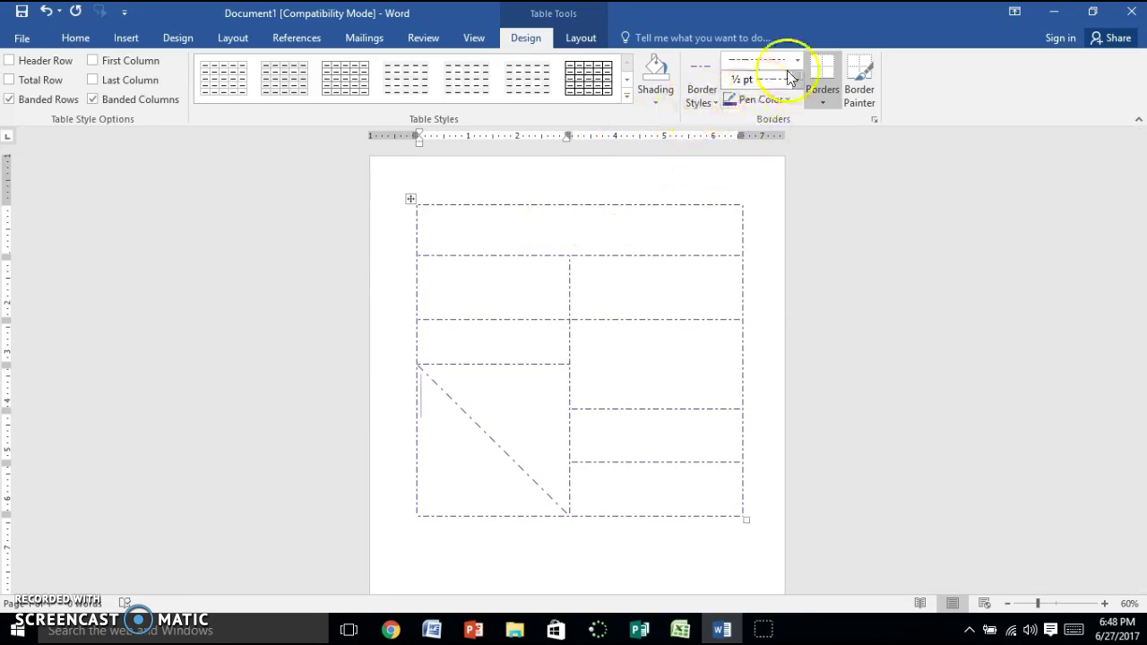
Paint a ½ pt blue double-line border on the first row's top, bottom and right edges and the second row's right edge.
{"action": "left_click", "coordinate": [711, 99]}
{"action": "left_click", "coordinate": [772, 210]}
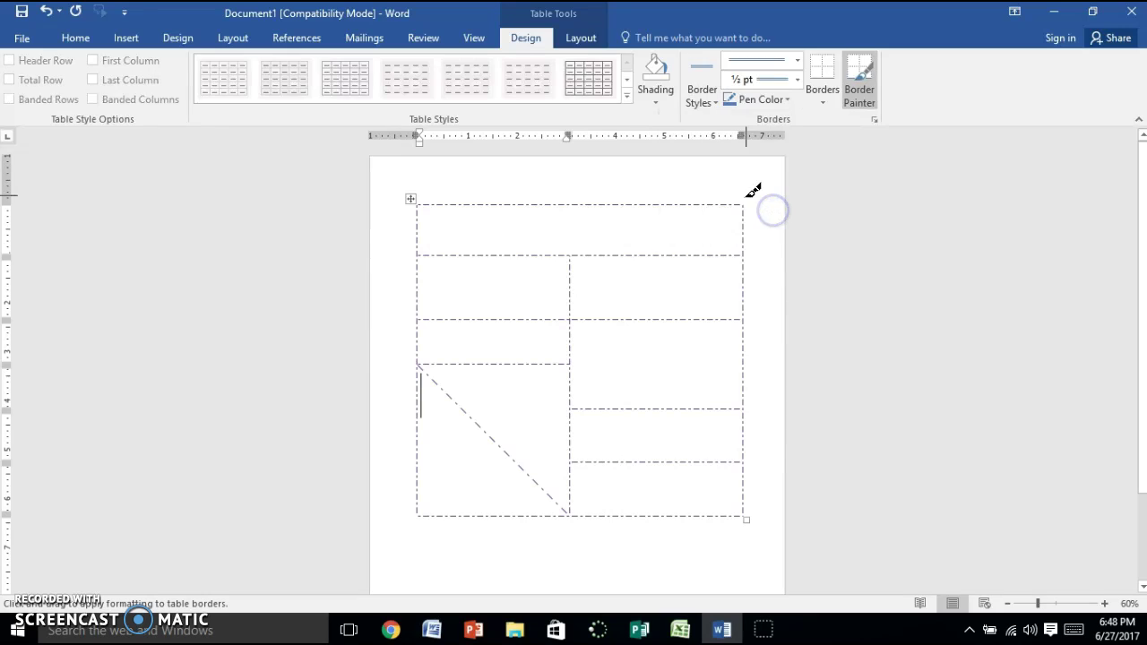
{"action": "left_click", "coordinate": [695, 255]}
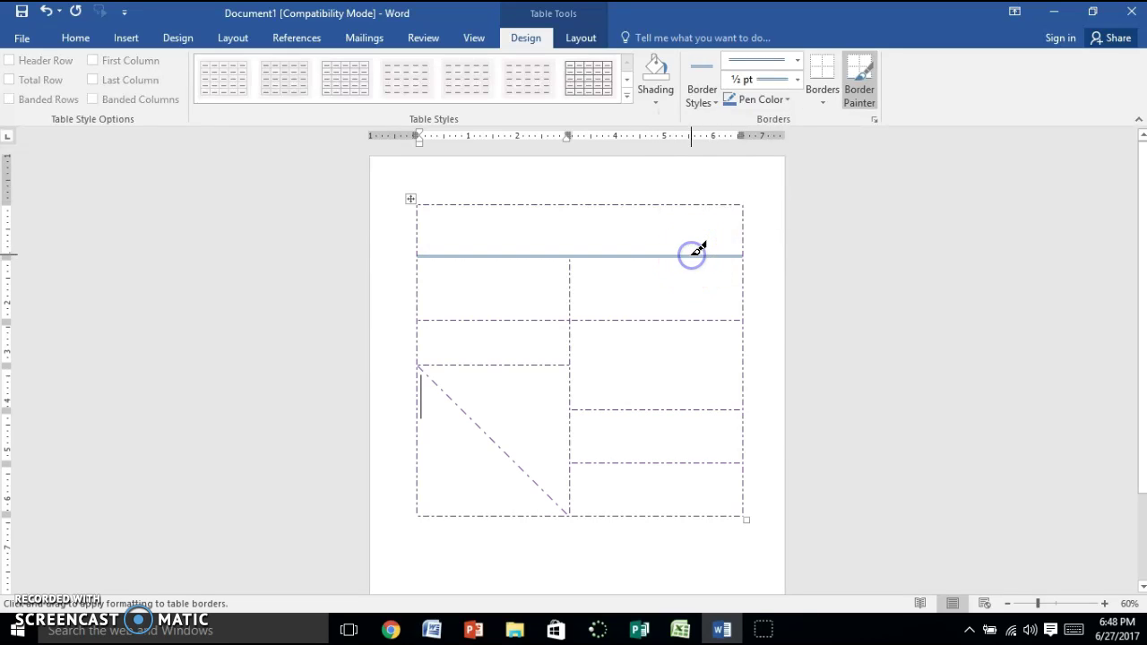
{"action": "left_click", "coordinate": [687, 204]}
{"action": "left_click", "coordinate": [744, 235]}
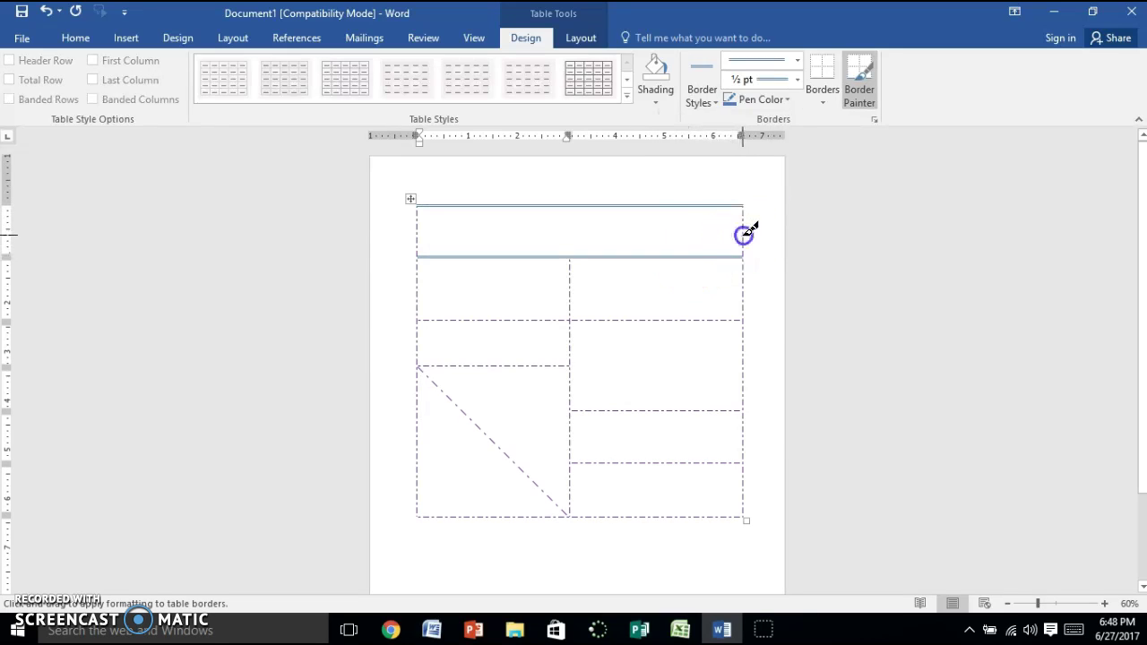
{"action": "left_click", "coordinate": [744, 287]}
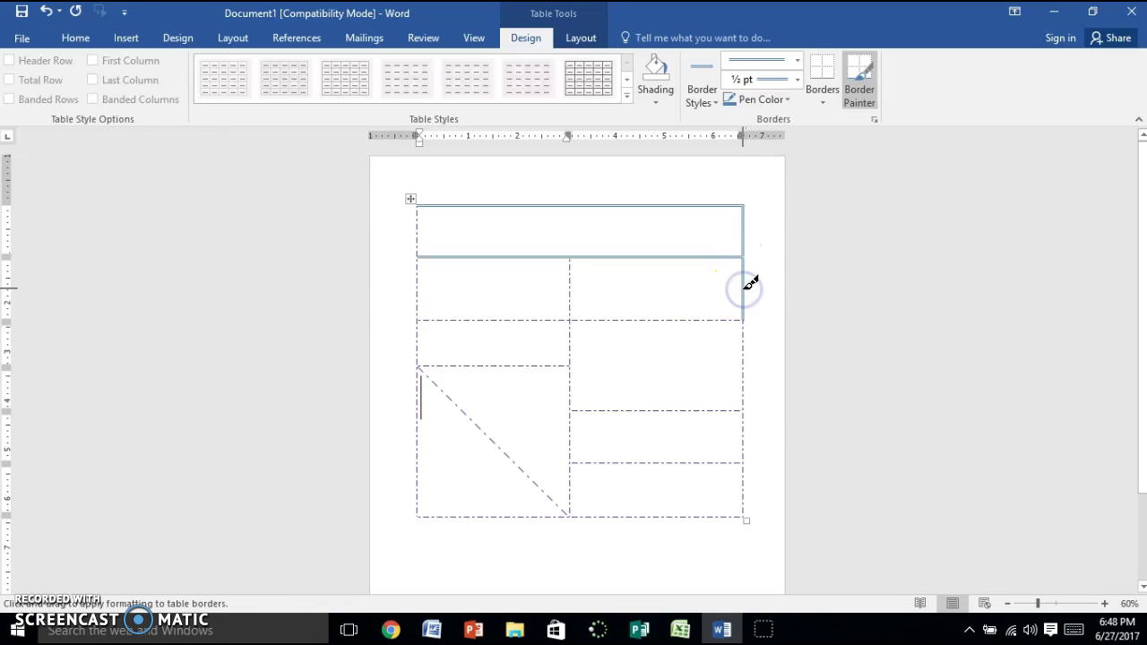
Paint a thick 3 pt blue border on the top and right edges of the right column's third-row cell.
{"action": "left_click", "coordinate": [795, 61]}
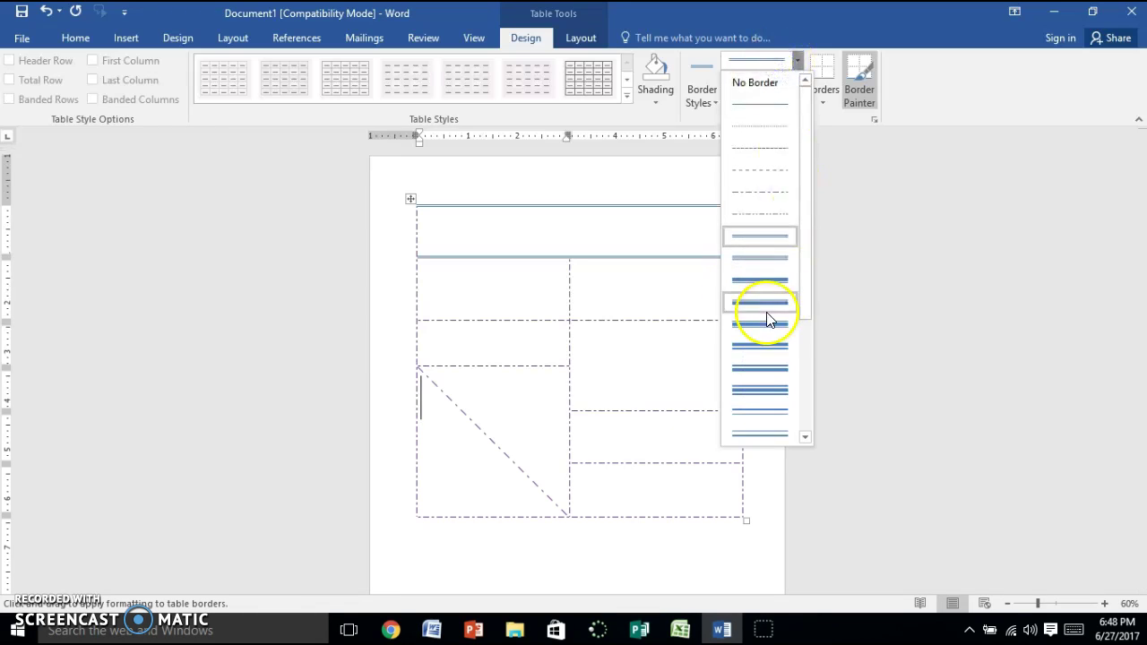
{"action": "scroll", "coordinate": [769, 320], "scroll_direction": "down", "scroll_amount": 3}
{"action": "left_click", "coordinate": [764, 372]}
{"action": "left_click", "coordinate": [731, 321]}
{"action": "left_click", "coordinate": [744, 363]}
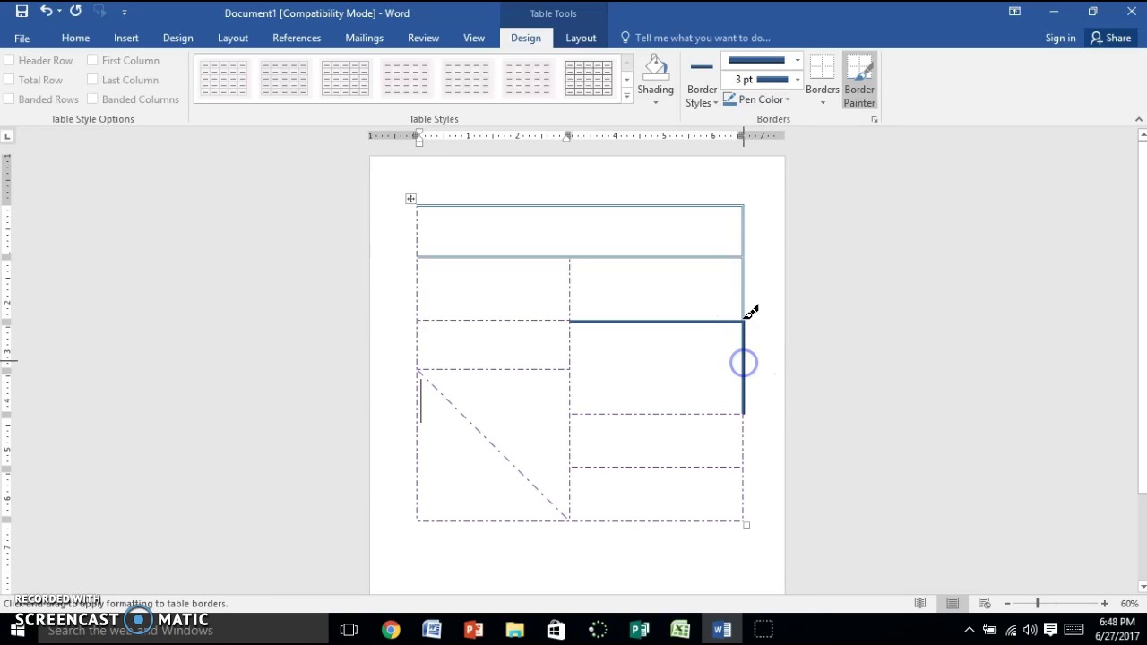
Set the border weight to 6 pt and apply it to the top edge of the right column's third-row cell.
{"action": "left_click", "coordinate": [800, 79]}
{"action": "left_click", "coordinate": [760, 210]}
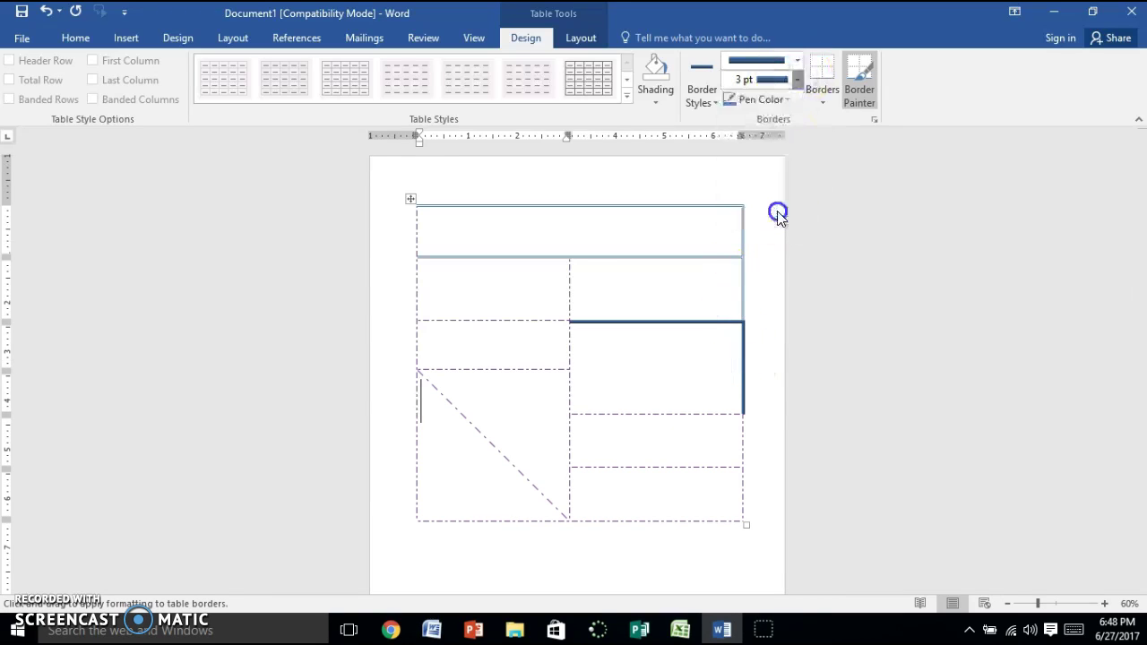
{"action": "left_click", "coordinate": [731, 323]}
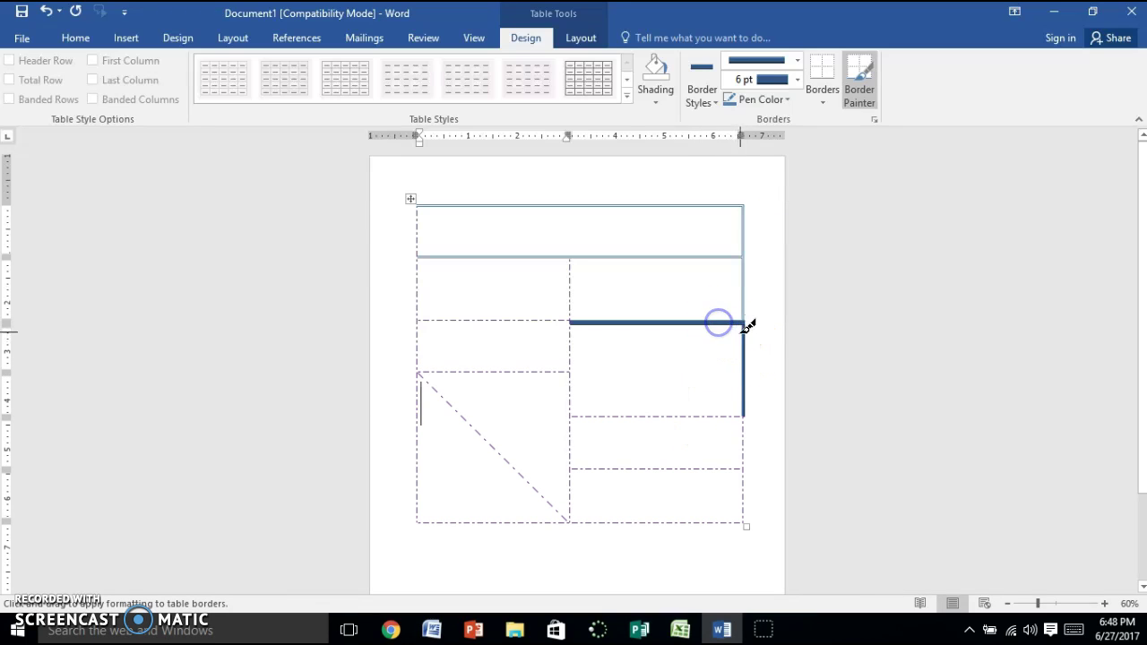
Change the pen color to dark purple and paint the right and bottom edges of the cell below the thick blue line.
{"action": "left_click", "coordinate": [767, 100]}
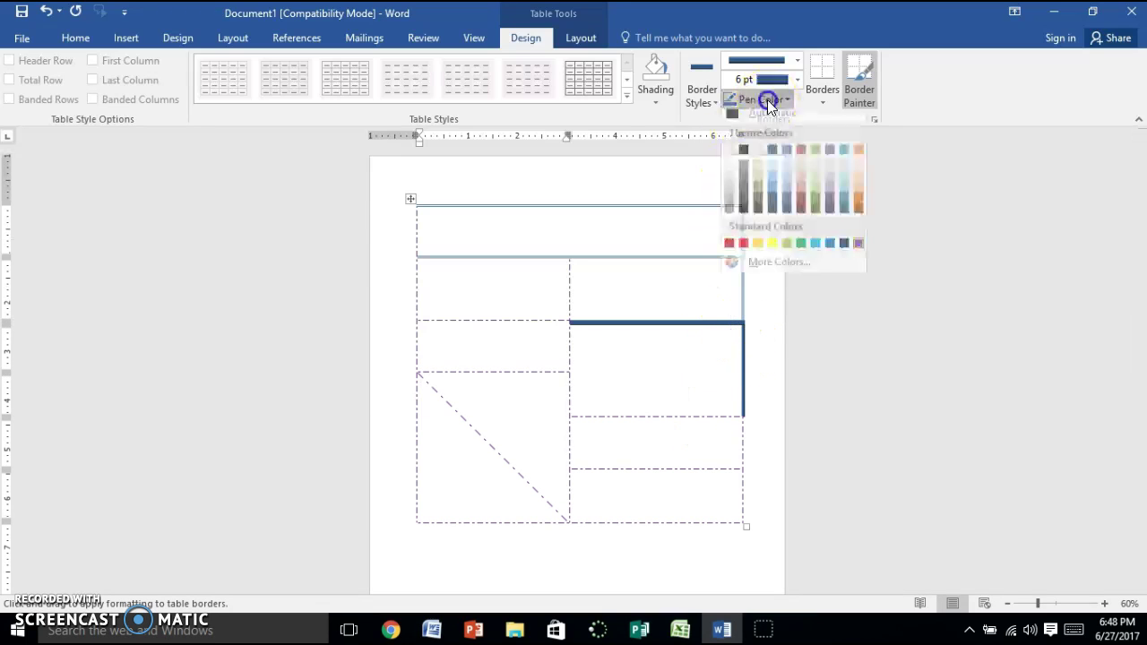
{"action": "left_click", "coordinate": [832, 210]}
{"action": "left_click", "coordinate": [743, 342]}
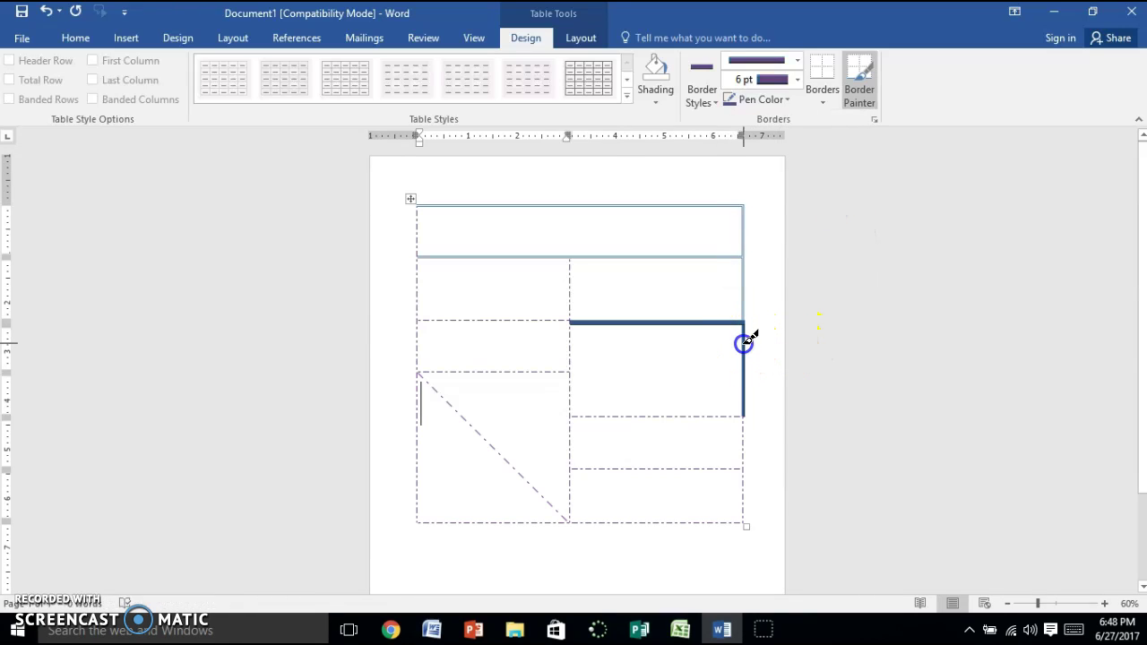
{"action": "left_click", "coordinate": [728, 418]}
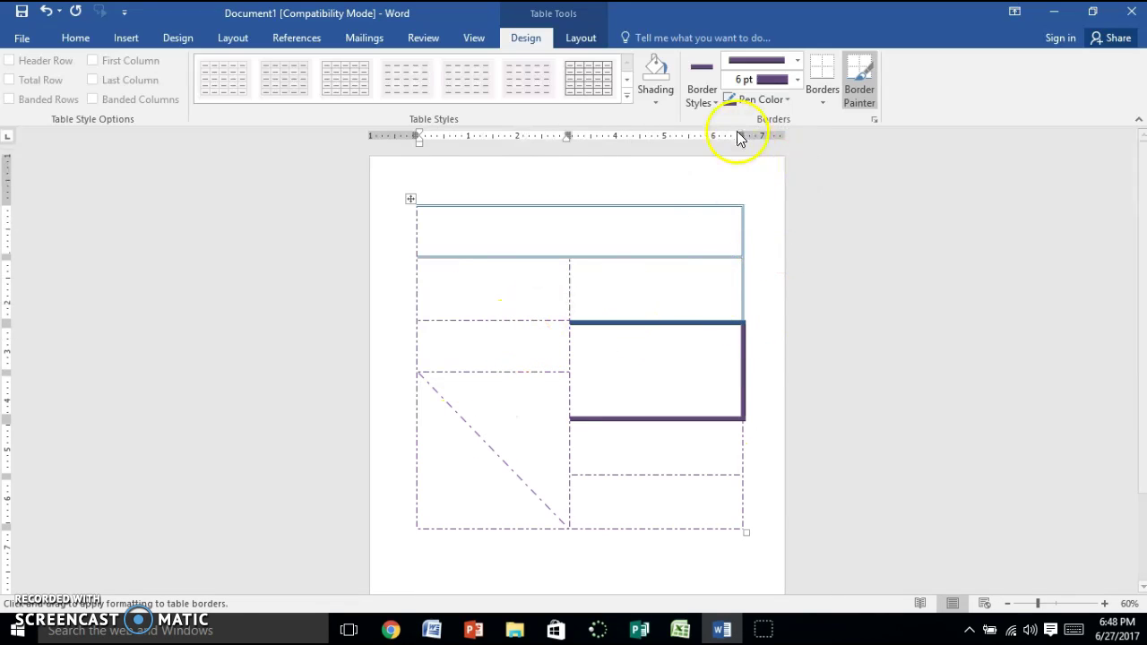
Draw a 6 pt purple vertical line that splits the thick-bordered cell into two cells.
{"action": "left_click", "coordinate": [822, 94]}
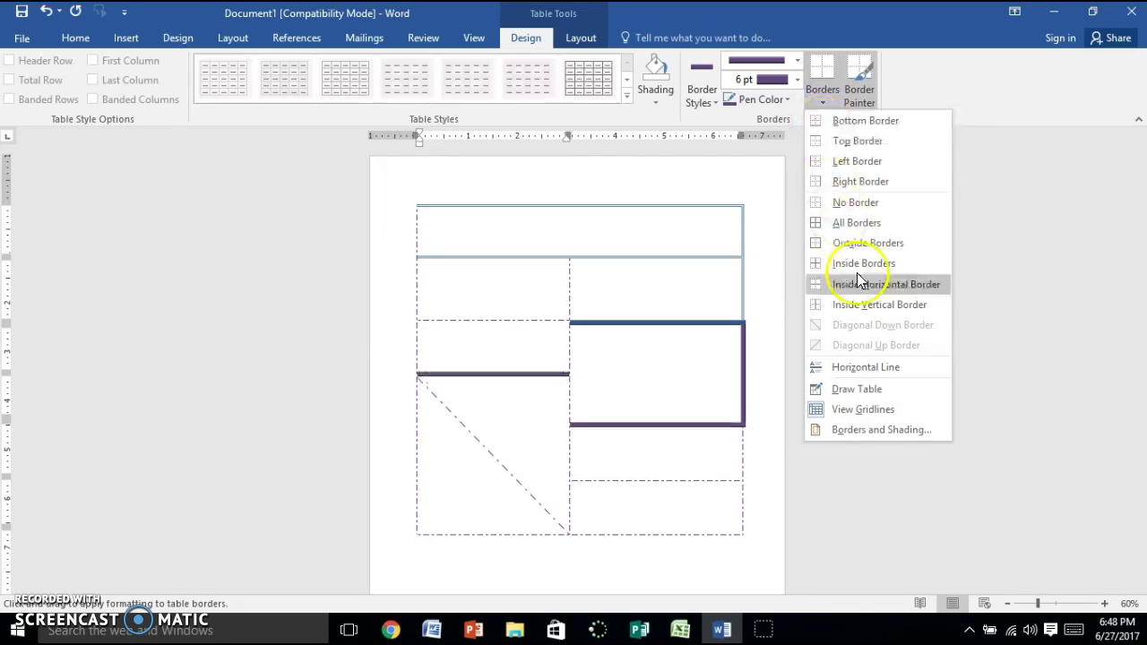
{"action": "left_click", "coordinate": [858, 389]}
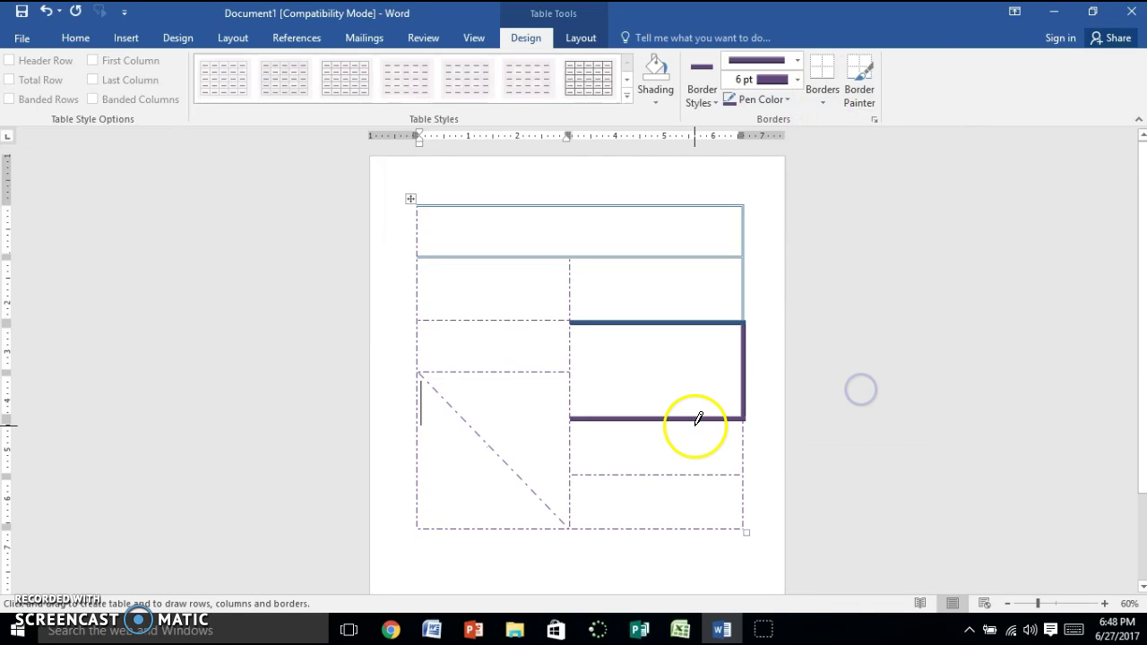
{"action": "left_click", "coordinate": [660, 418]}
{"action": "left_click_drag", "start_coordinate": [660, 418], "coordinate": [660, 320]}
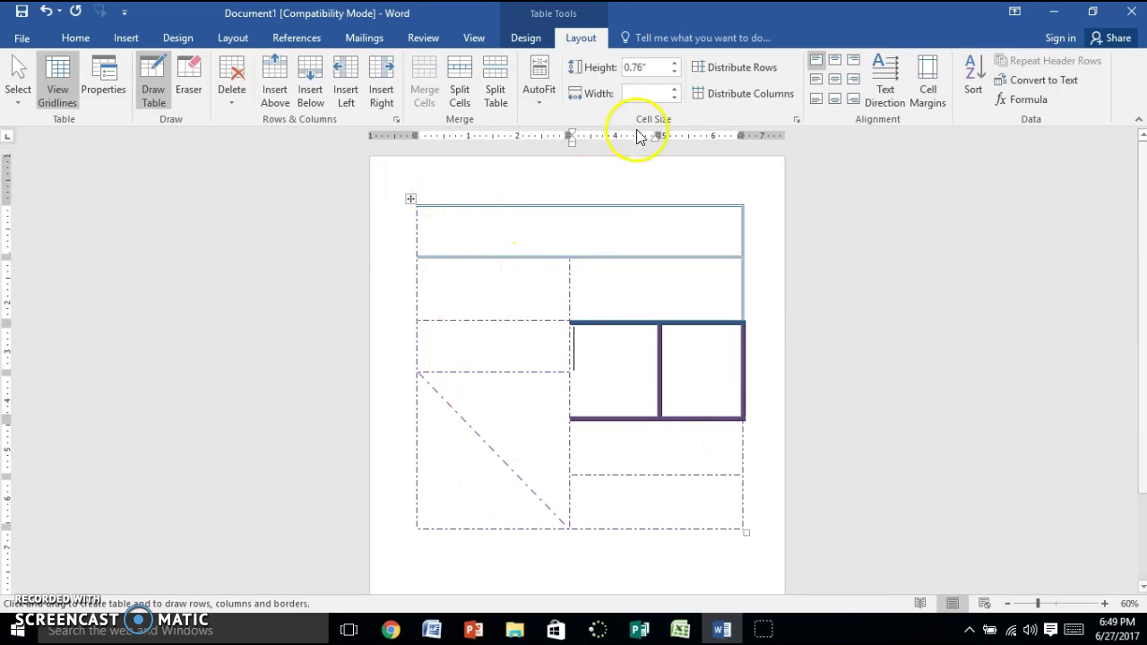
Stop drawing table lines and enter the text TITLE in the table's top row.
{"action": "left_click", "coordinate": [545, 41]}
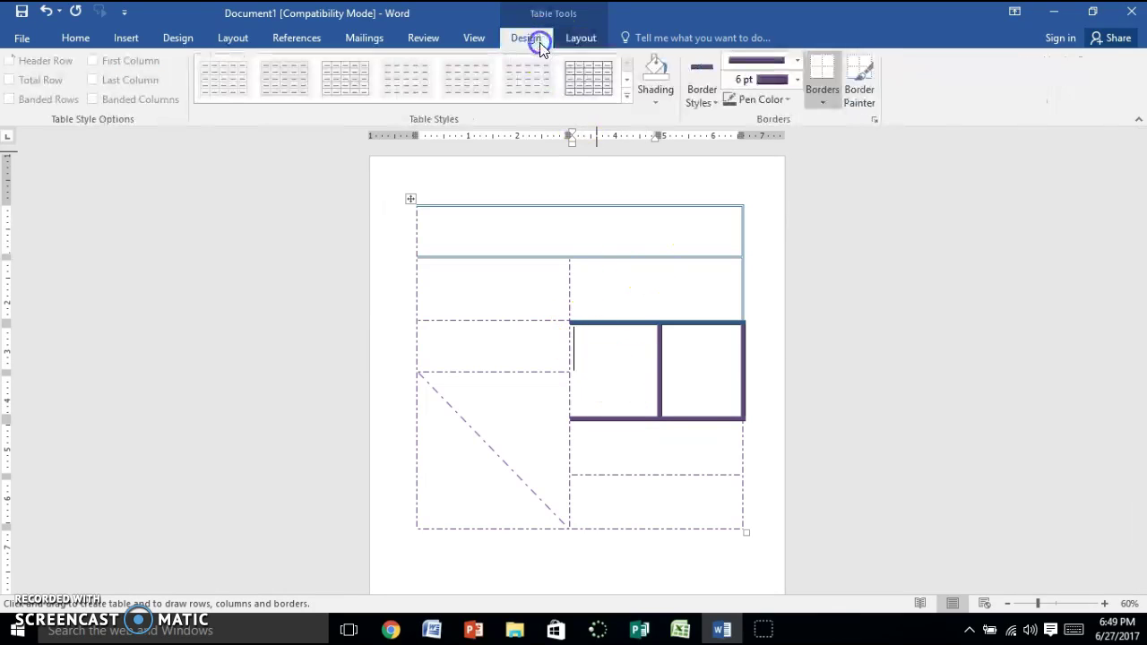
{"action": "left_click", "coordinate": [823, 83]}
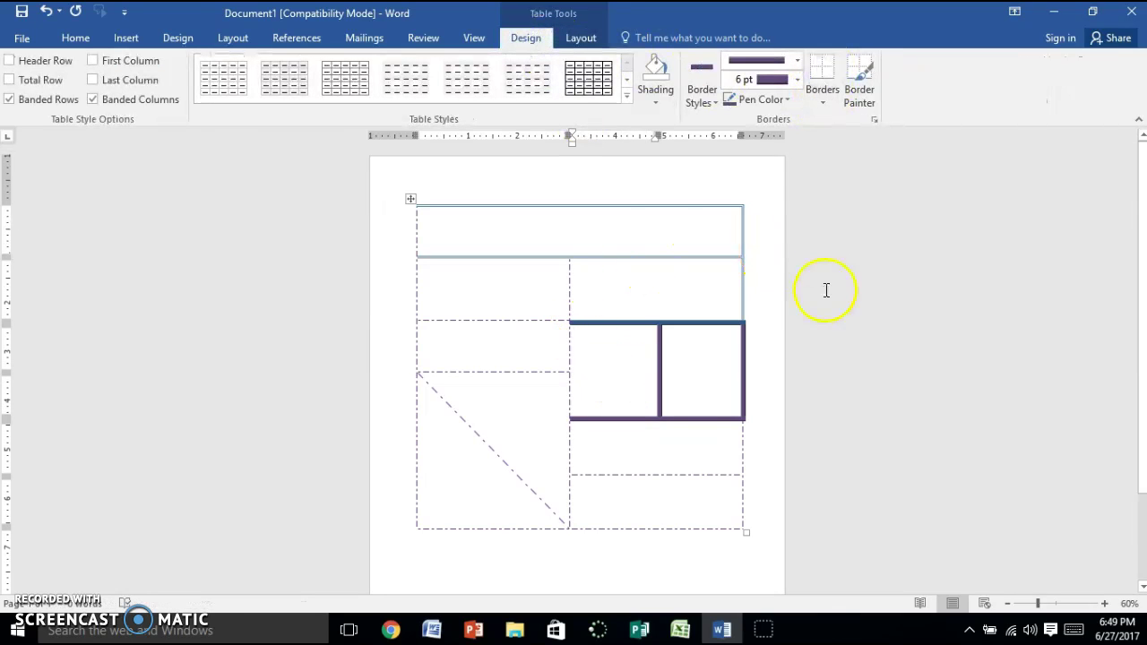
{"action": "left_click", "coordinate": [582, 36]}
{"action": "left_click", "coordinate": [574, 234]}
{"action": "type", "text": "TI"}
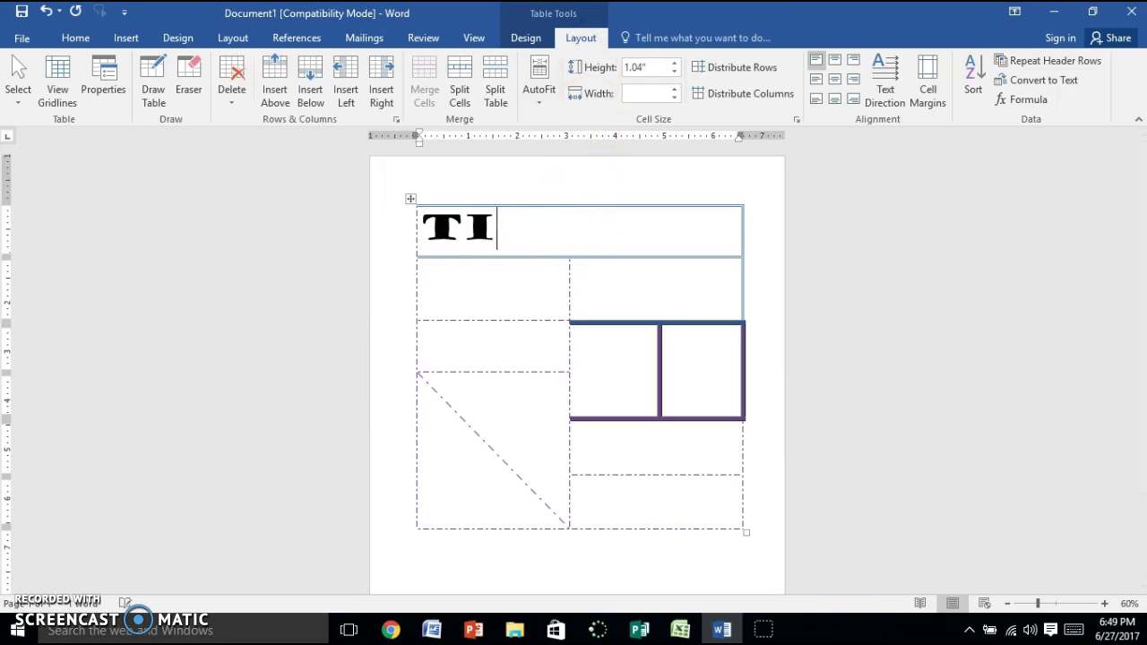
{"action": "type", "text": "TLE"}
Center the word TITLE both horizontally and vertically within the table's top row.
{"action": "left_click_drag", "start_coordinate": [578, 228], "coordinate": [448, 230]}
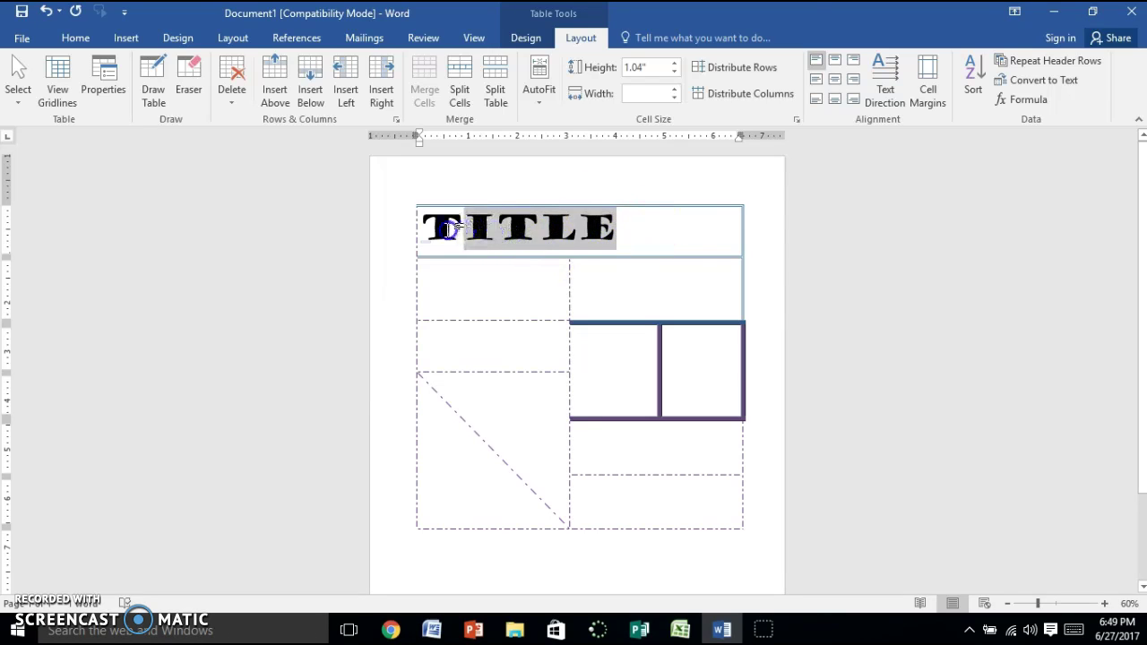
{"action": "left_click", "coordinate": [625, 233]}
{"action": "left_click_drag", "start_coordinate": [626, 233], "coordinate": [436, 231]}
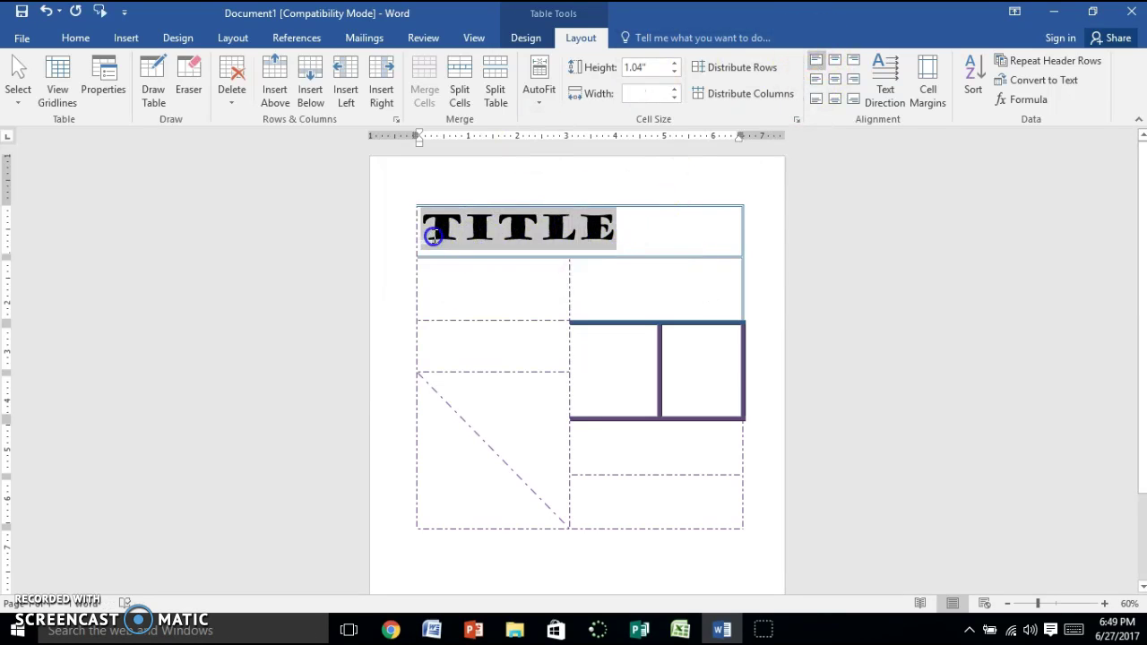
{"action": "left_click", "coordinate": [836, 79]}
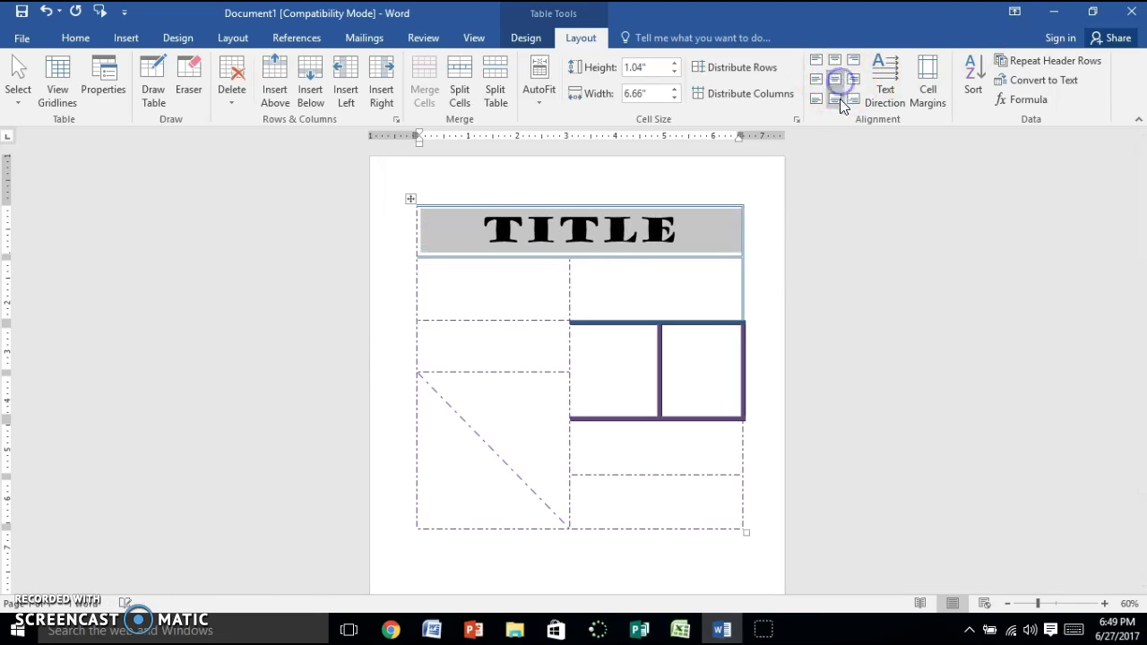
{"action": "left_click", "coordinate": [851, 100]}
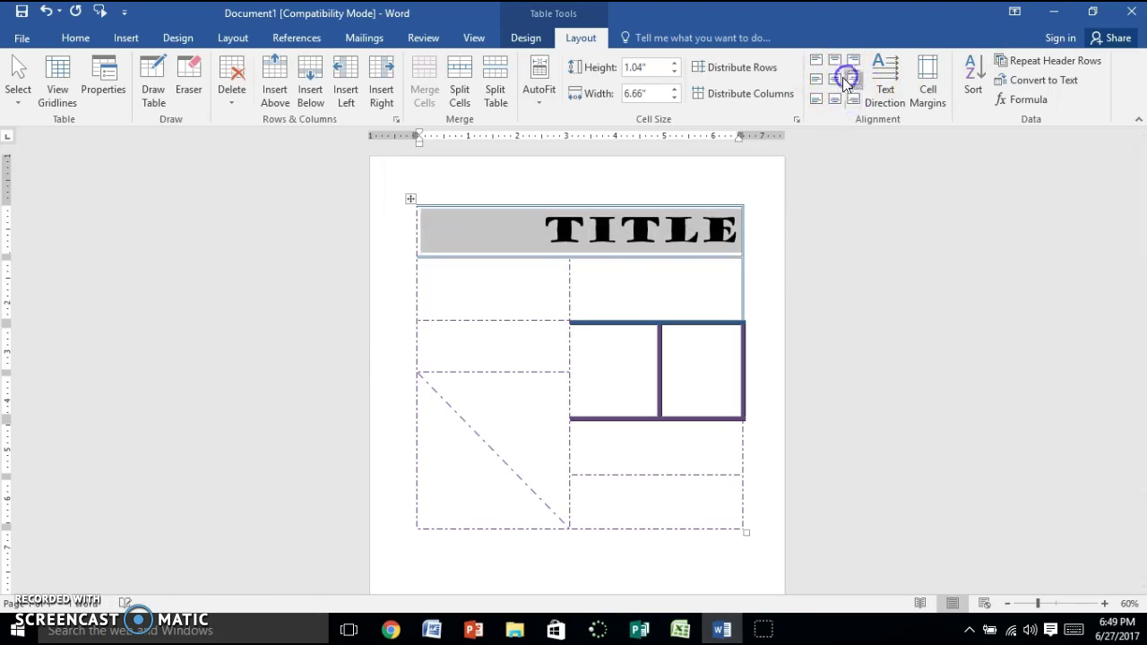
{"action": "left_click", "coordinate": [836, 79]}
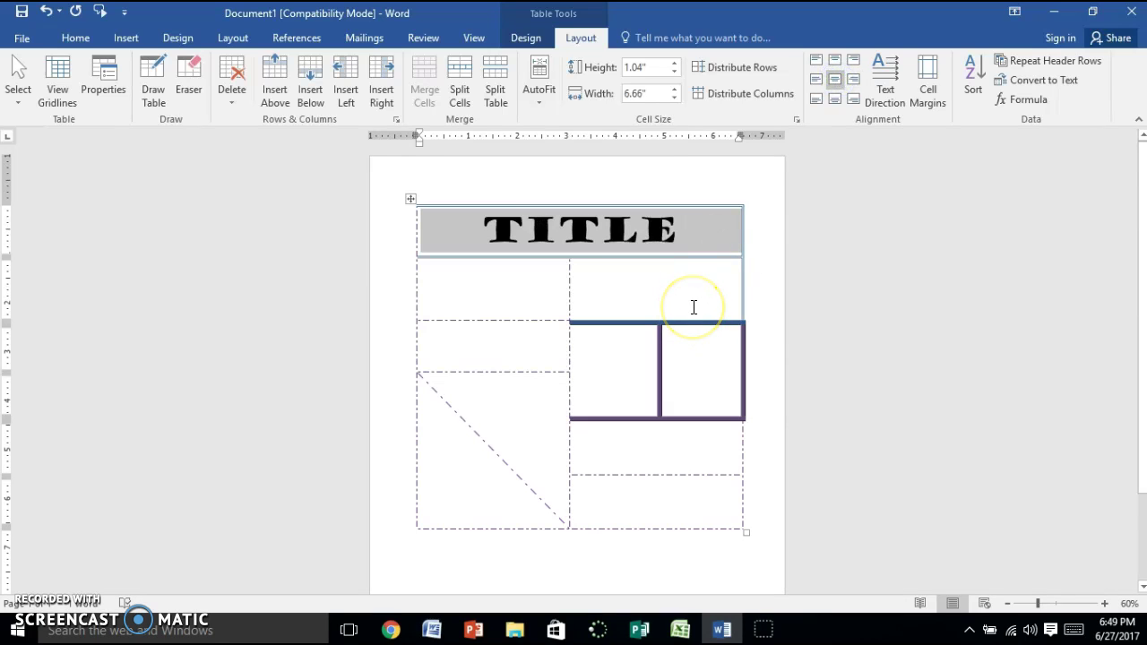
Choose a smaller font size for the left thick-bordered cell and enter the text CAT in it.
{"action": "left_click", "coordinate": [622, 371]}
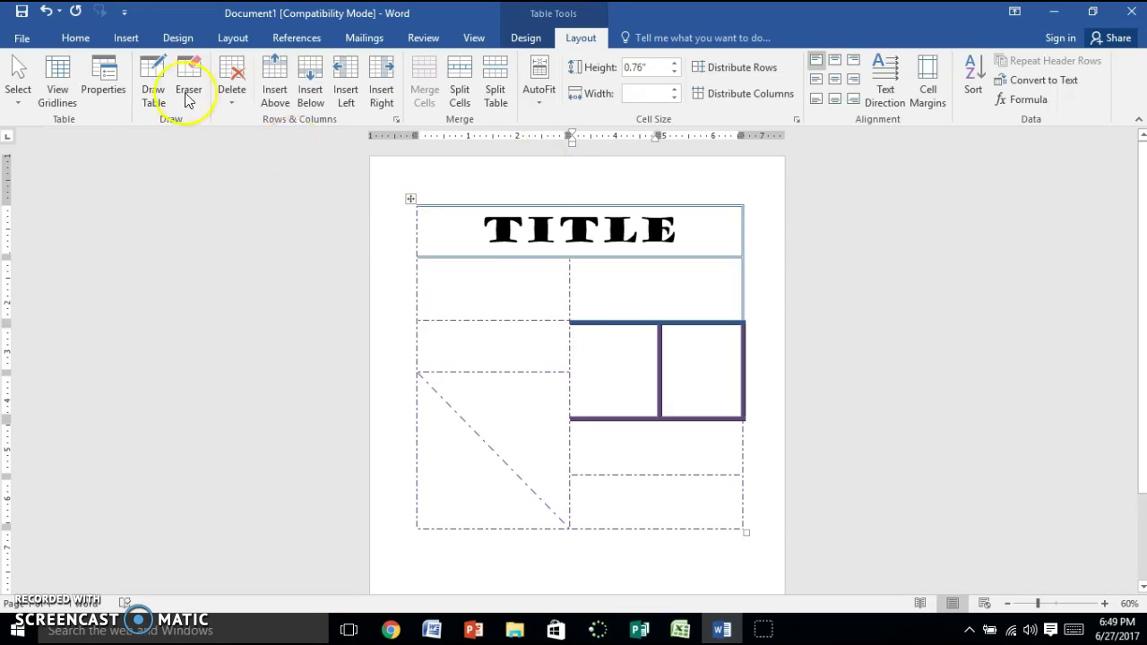
{"action": "left_click", "coordinate": [75, 36]}
{"action": "left_click", "coordinate": [244, 72]}
{"action": "left_click", "coordinate": [230, 167]}
{"action": "left_click", "coordinate": [526, 37]}
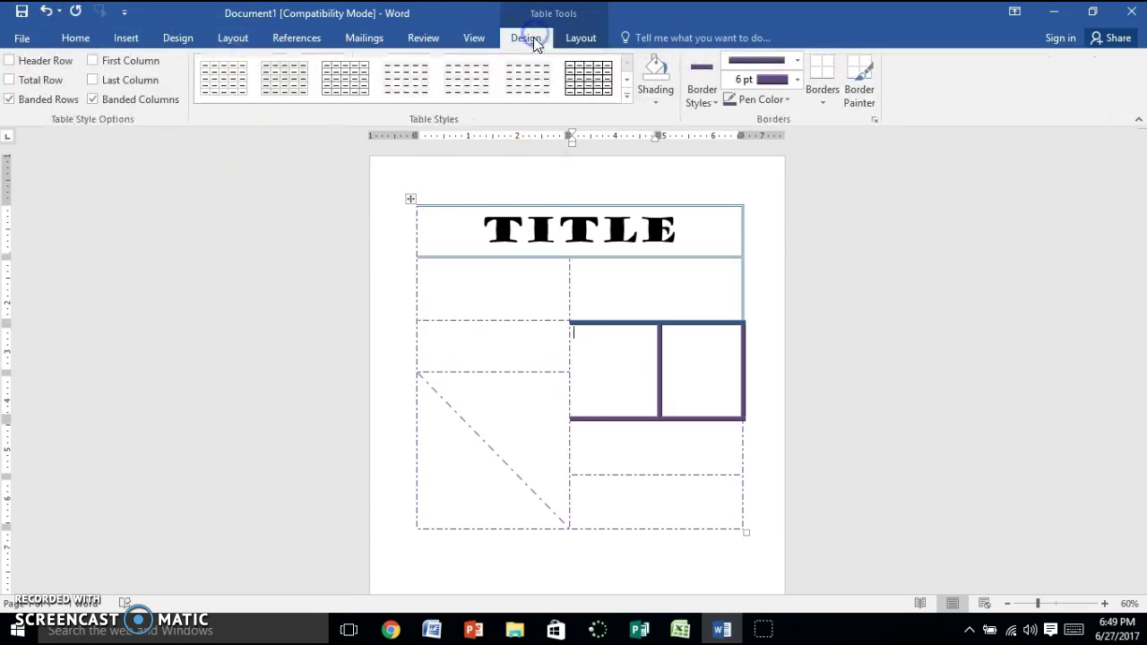
{"action": "left_click", "coordinate": [581, 40]}
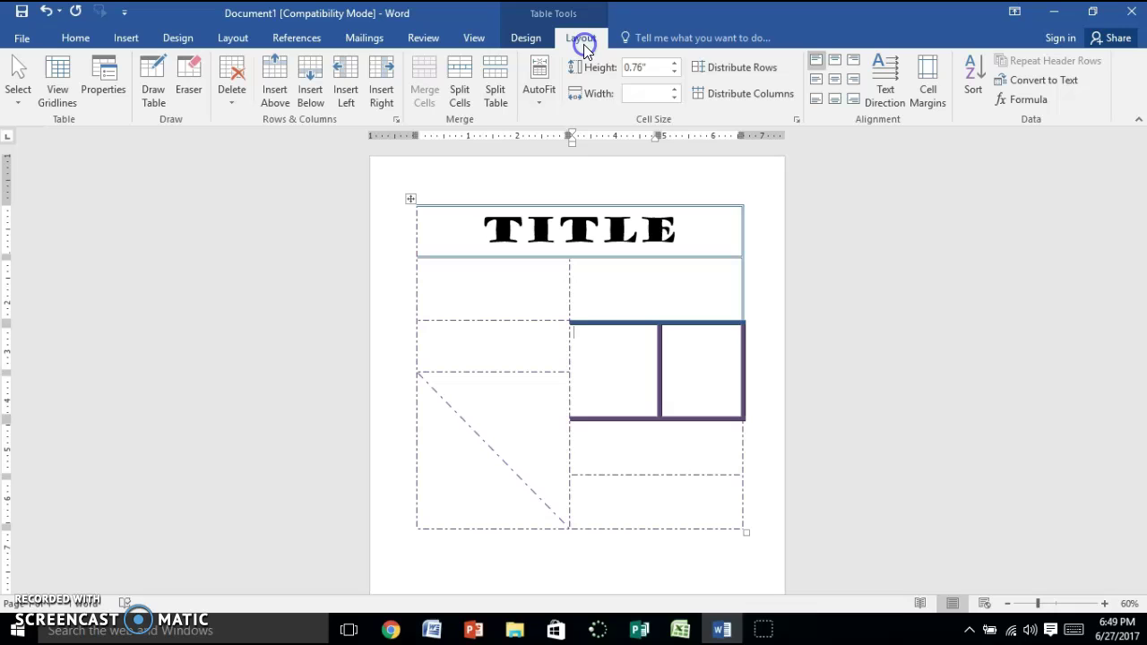
{"action": "type", "text": "CAT"}
Rotate the CAT text so it reads vertically from bottom to top, and center it in its cell.
{"action": "left_click", "coordinate": [616, 345]}
{"action": "left_click_drag", "start_coordinate": [570, 323], "coordinate": [581, 332]}
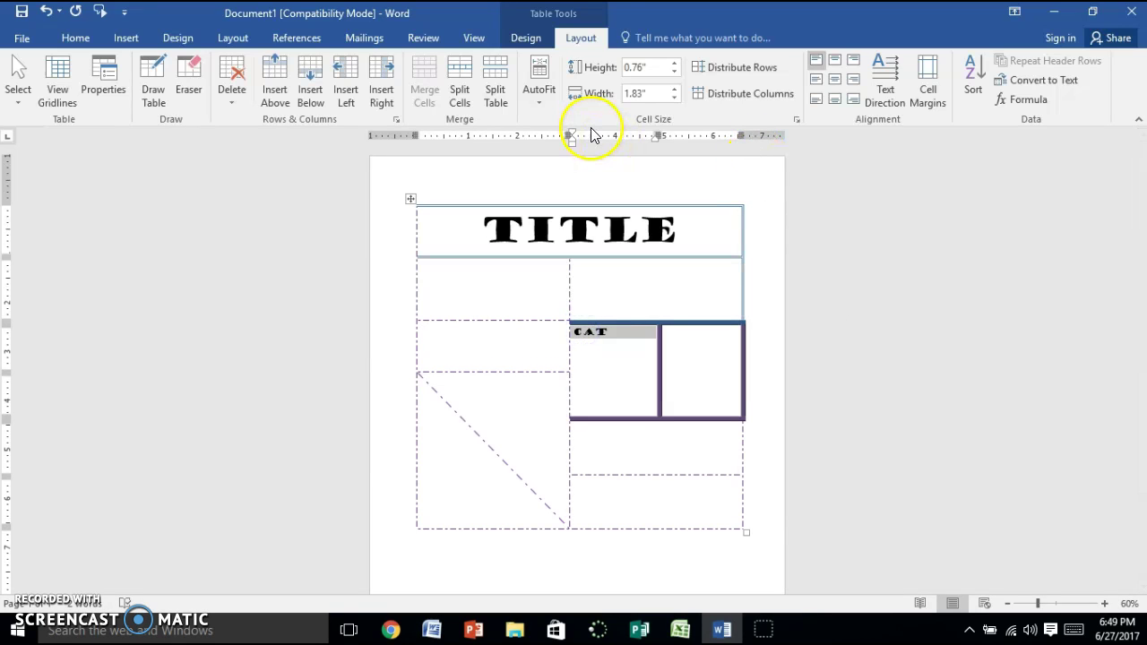
{"action": "left_click", "coordinate": [884, 78]}
{"action": "left_click", "coordinate": [884, 79]}
{"action": "left_click", "coordinate": [884, 79]}
{"action": "left_click", "coordinate": [884, 79]}
{"action": "left_click", "coordinate": [884, 79]}
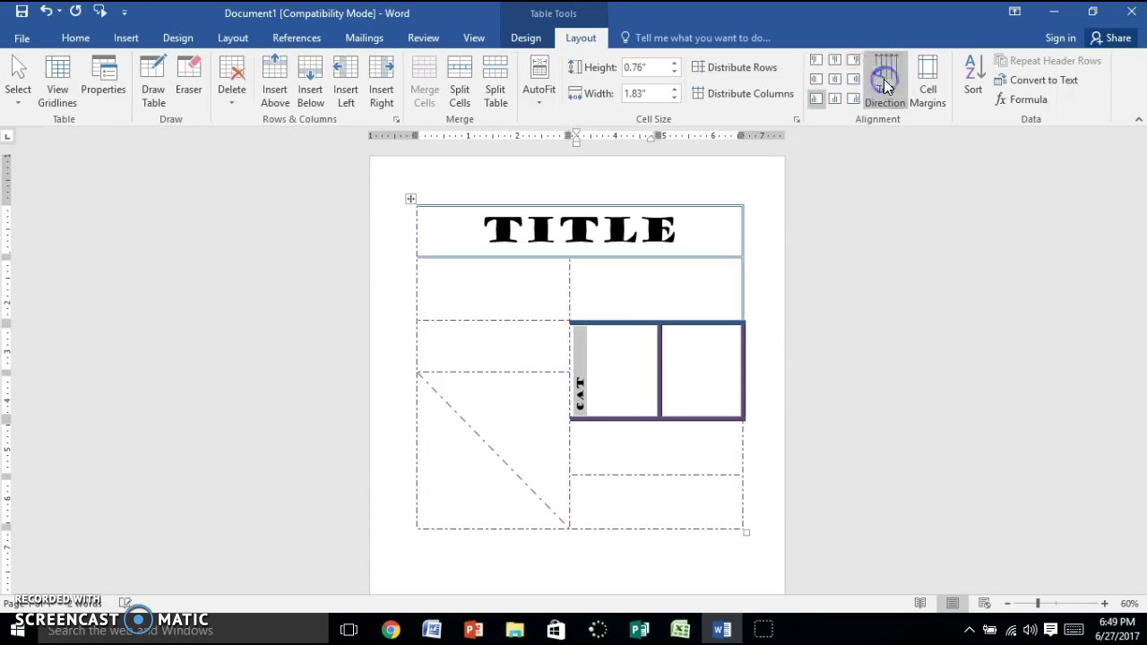
{"action": "left_click", "coordinate": [834, 79]}
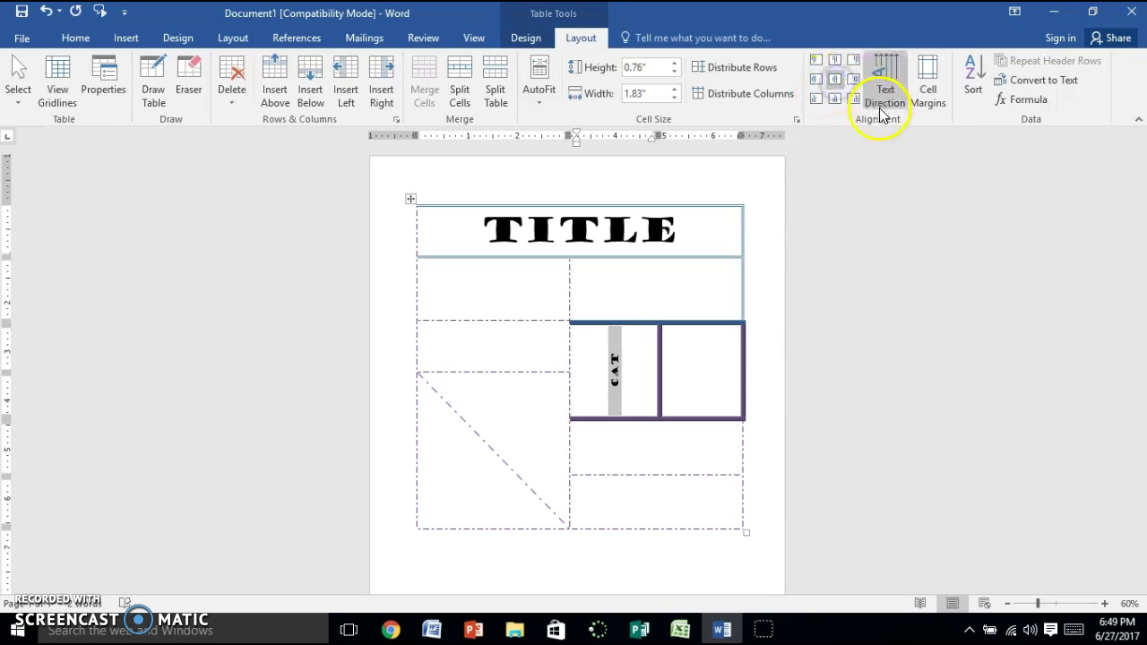
Split the left cell of the row below the title into 2 columns and 1 row.
{"action": "left_click", "coordinate": [693, 403]}
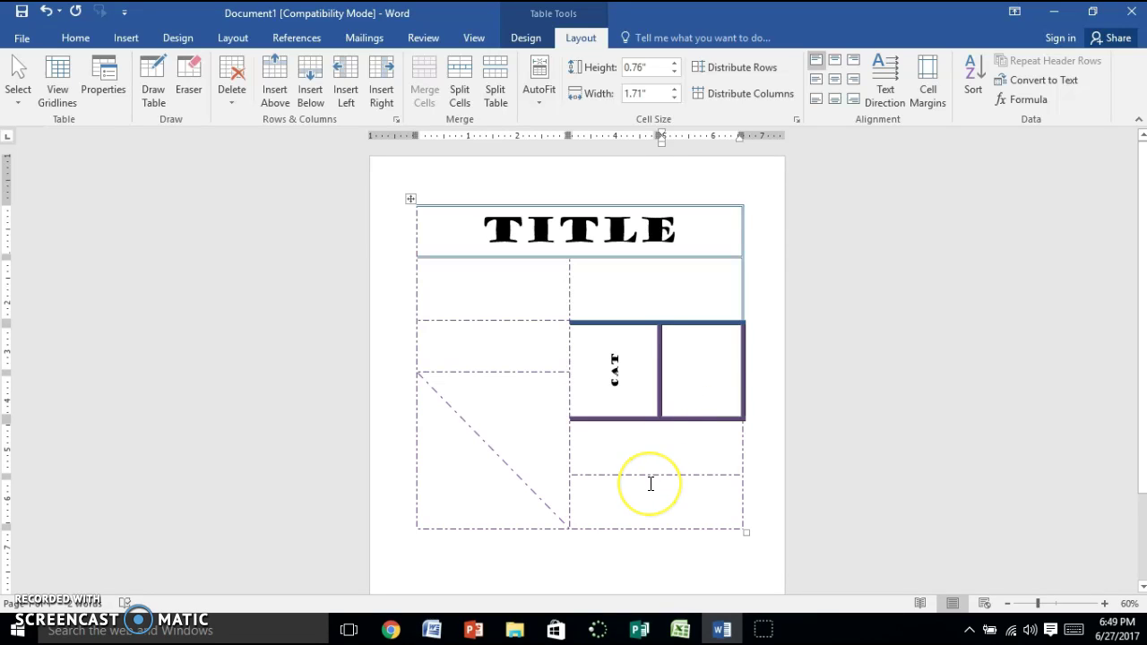
{"action": "left_click", "coordinate": [617, 498]}
{"action": "left_click", "coordinate": [525, 290]}
{"action": "left_click", "coordinate": [468, 82]}
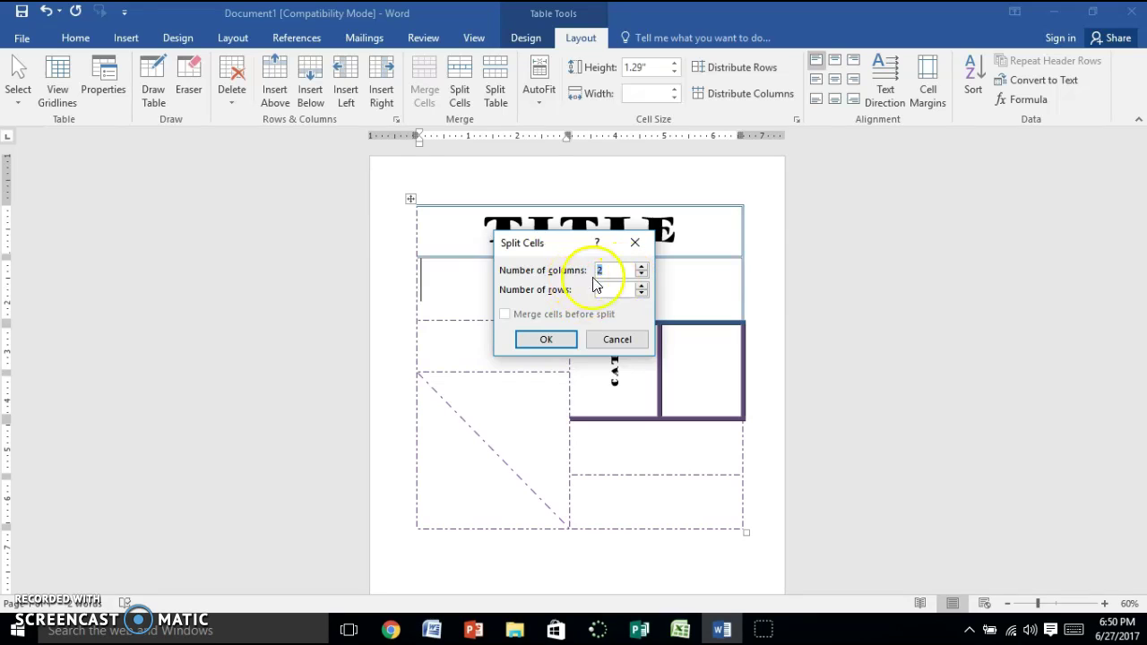
{"action": "left_click", "coordinate": [546, 339]}
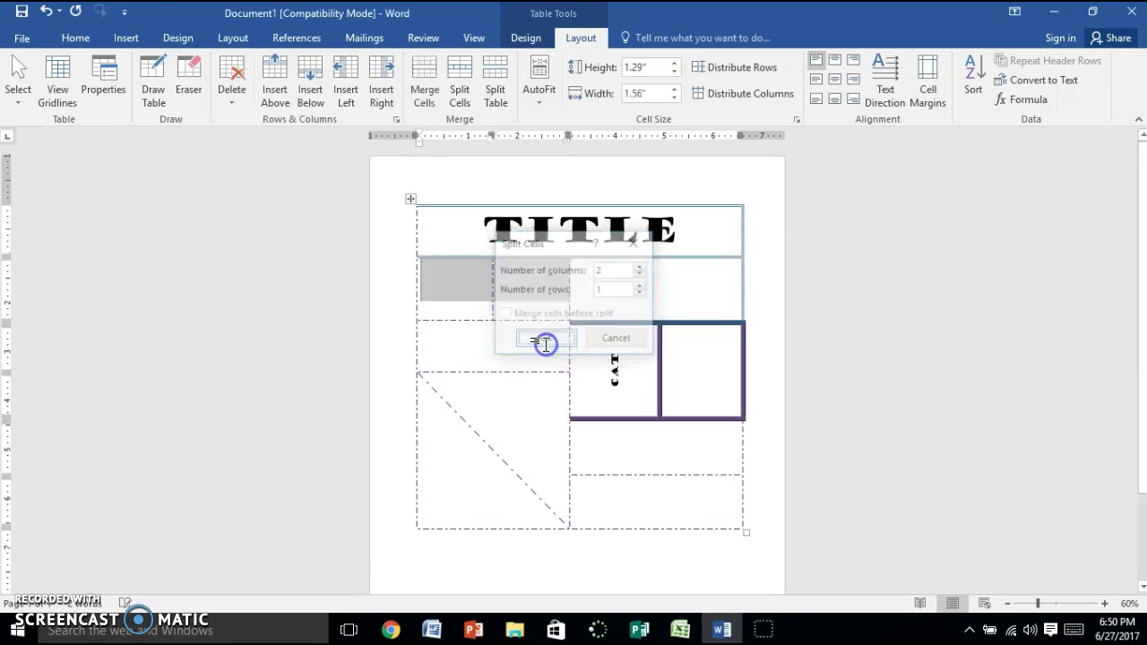
{"action": "left_click", "coordinate": [531, 350]}
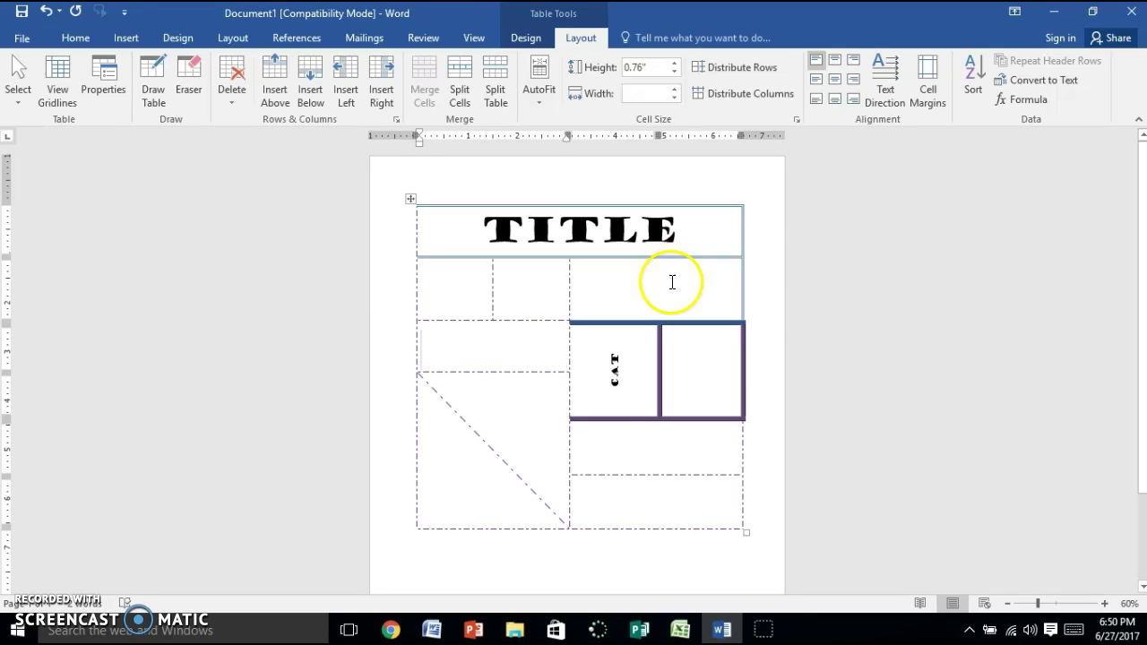
Shade the right cell of the row directly below the title with light purple.
{"action": "left_click", "coordinate": [618, 285]}
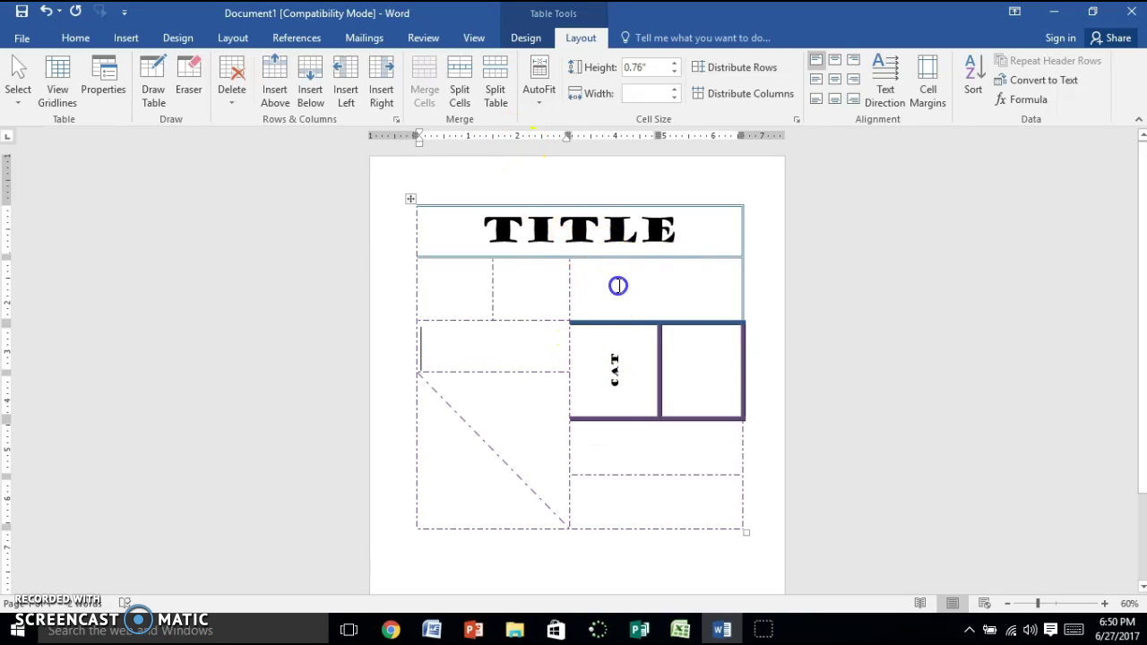
{"action": "left_click", "coordinate": [532, 39]}
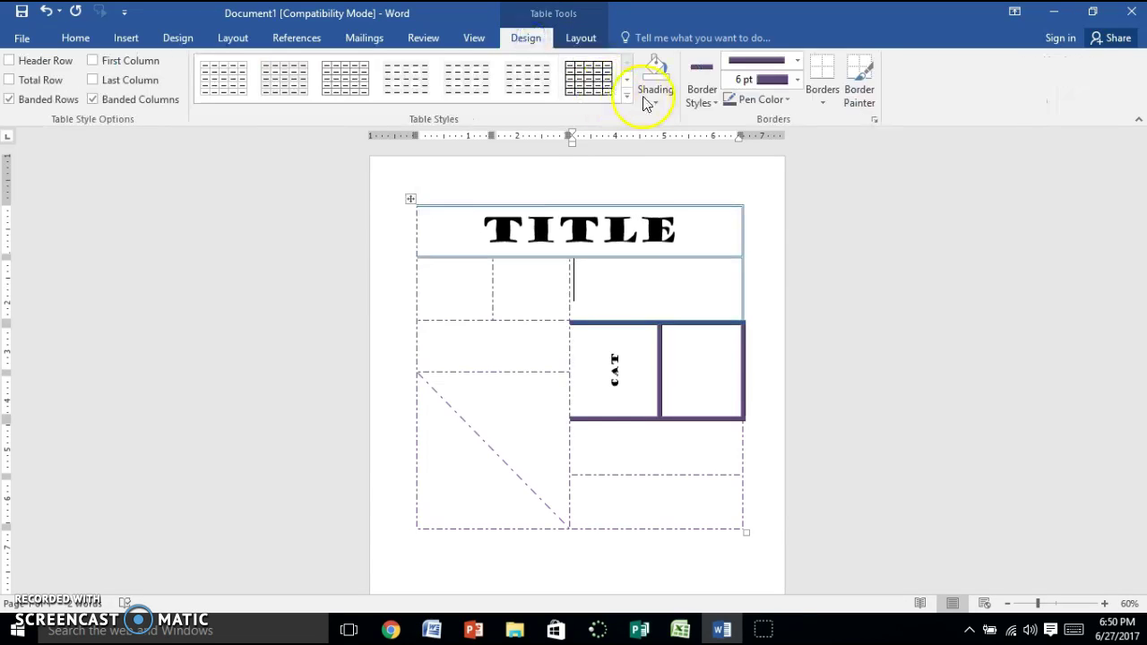
{"action": "left_click", "coordinate": [641, 92]}
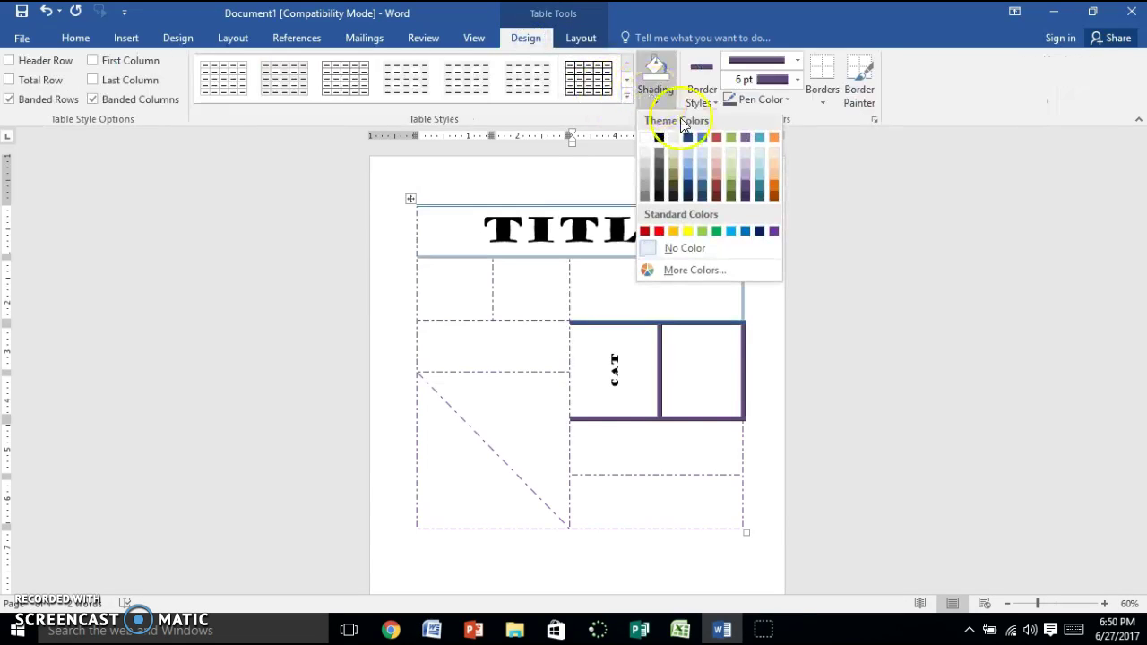
{"action": "left_click", "coordinate": [749, 164]}
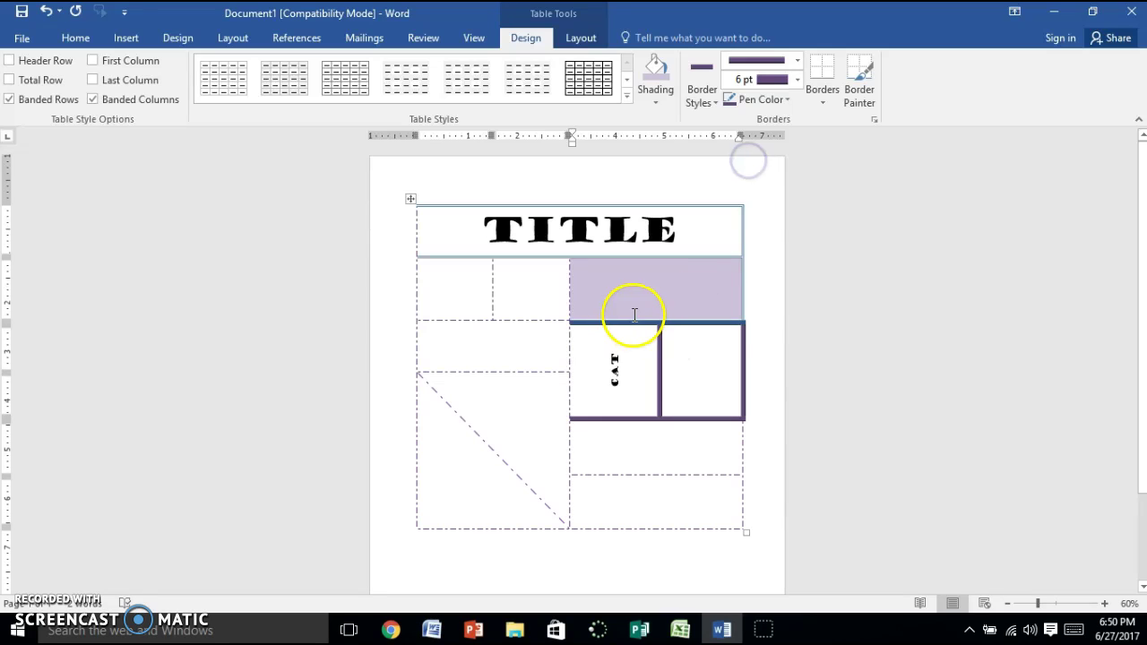
Shade the large cell with the diagonal line using the standard blue color.
{"action": "left_click", "coordinate": [640, 358]}
{"action": "left_click", "coordinate": [527, 453]}
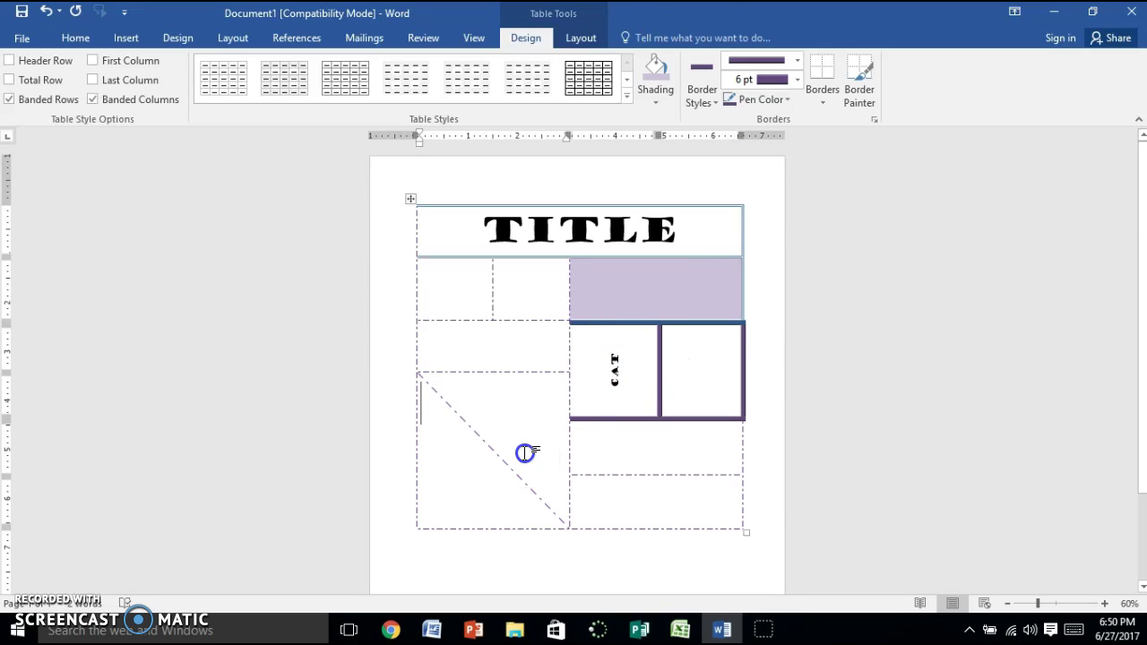
{"action": "left_click", "coordinate": [655, 99]}
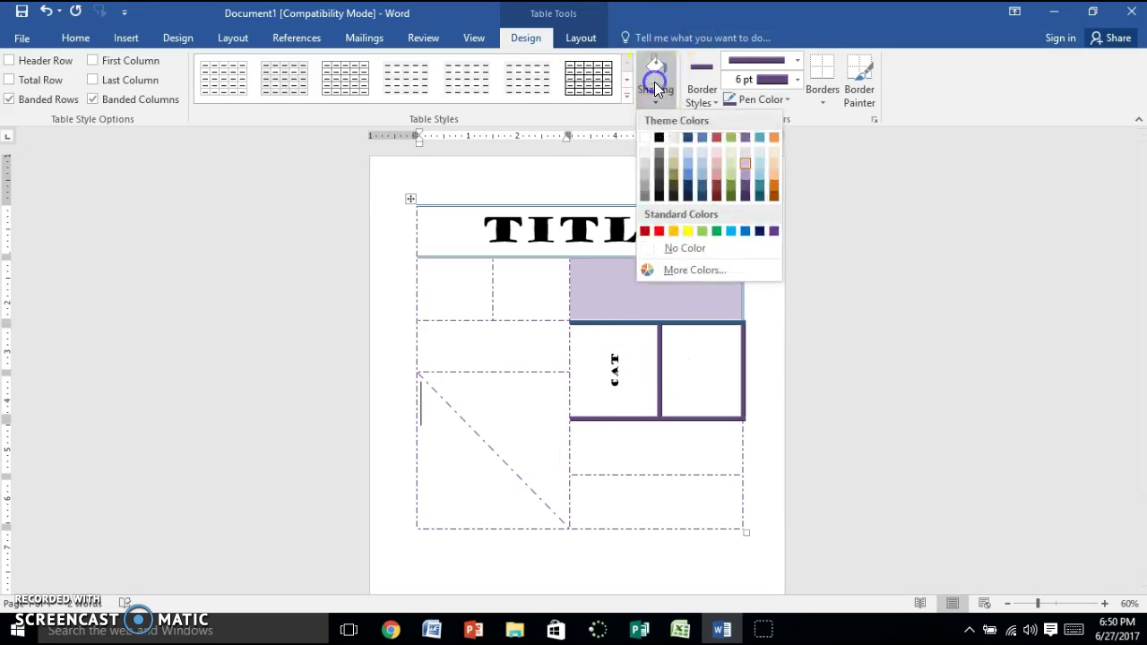
{"action": "left_click", "coordinate": [746, 231]}
{"action": "left_click", "coordinate": [728, 390]}
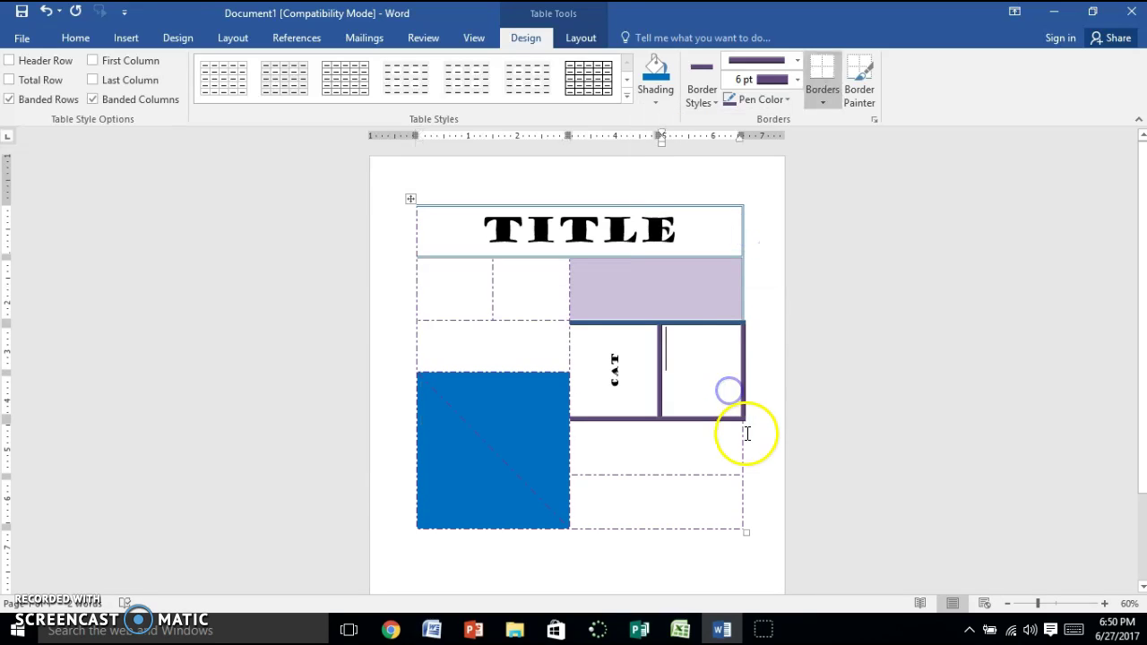